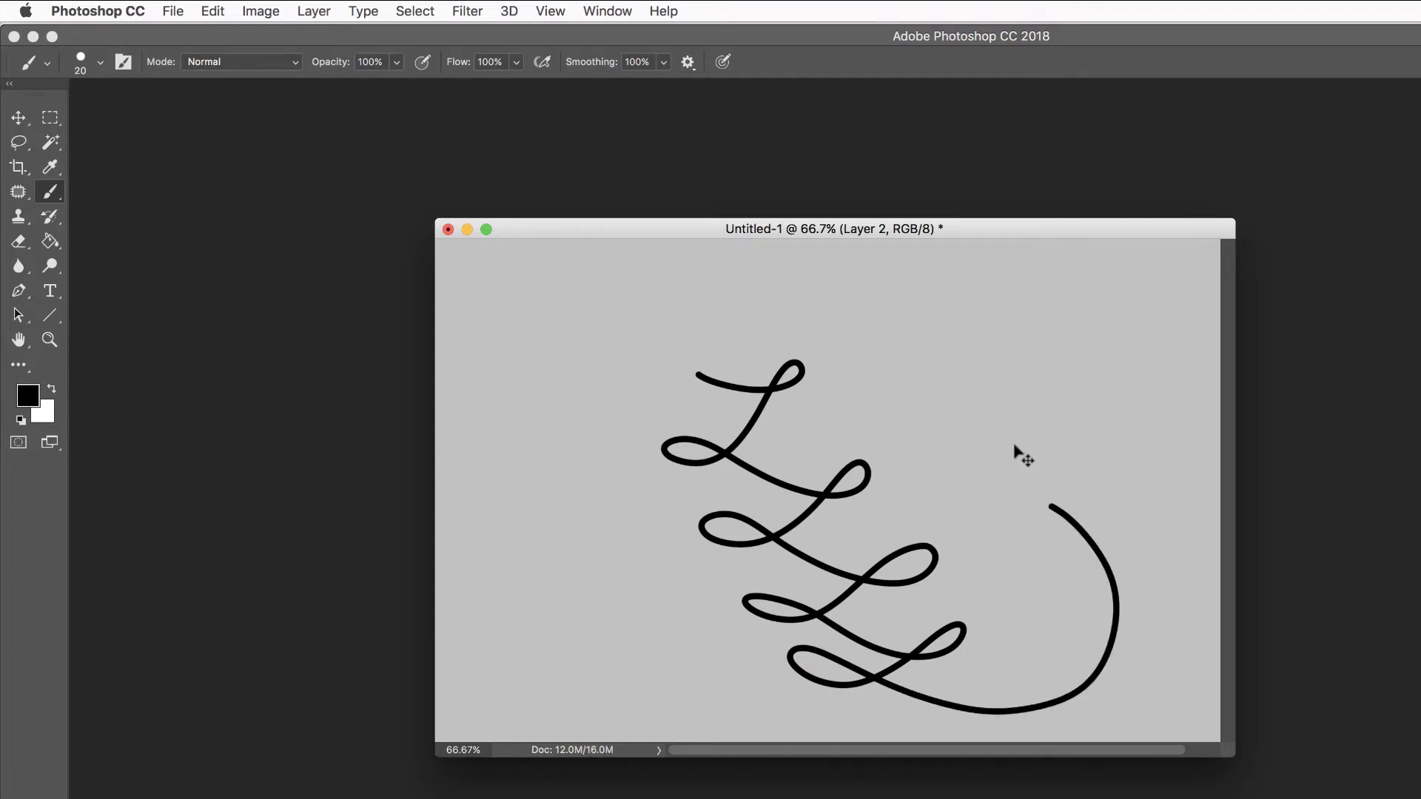
Step: Undo the looping black stroke on the canvas and reselect the Brush tool
key("super+z")
key("m")
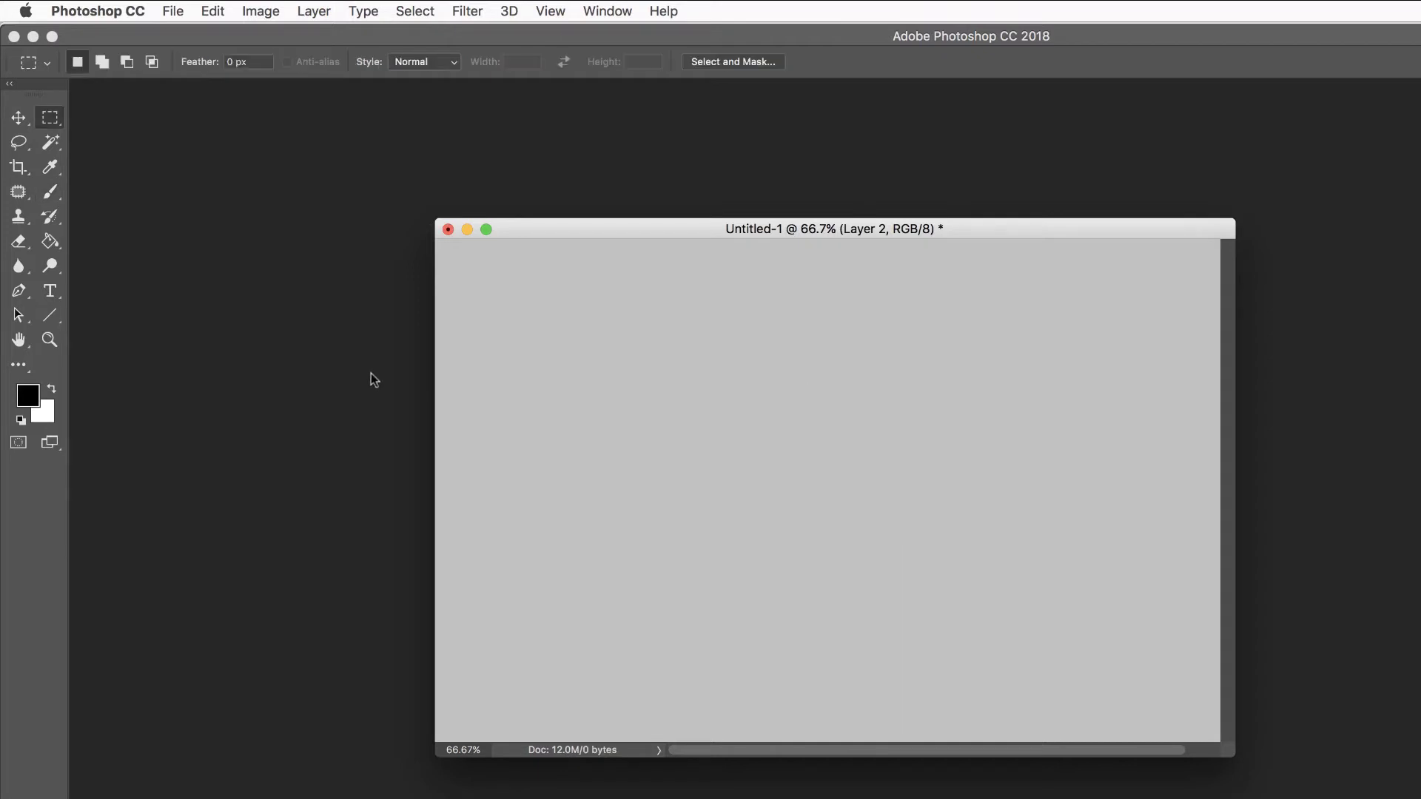
key("b")
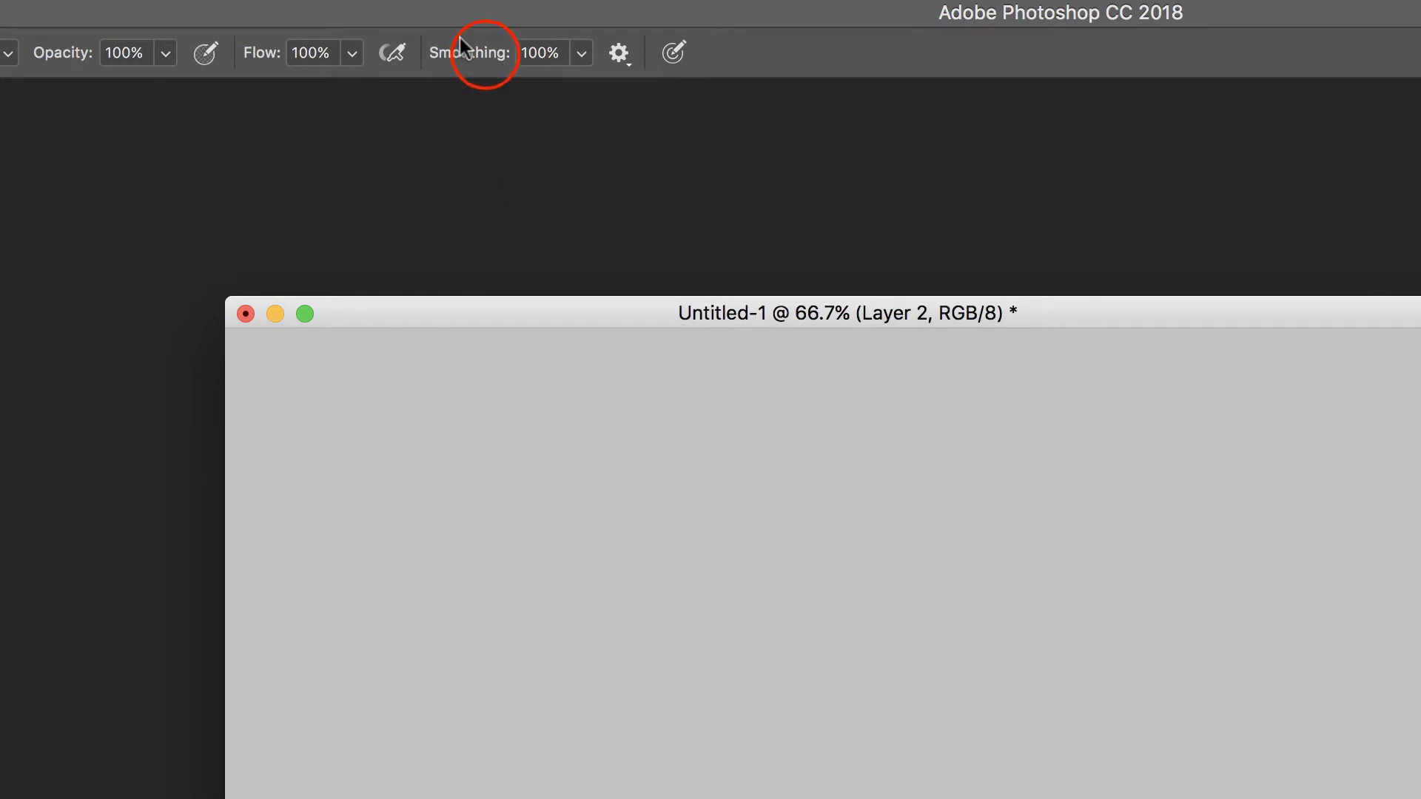
Step: Set the brush smoothing to 0% and handwrite the signature in black, finishing with a loop back over the letters
left_click_drag(485, 52, 301, 51)
mouse_move(386, 442)
left_mouse_down()
mouse_move(430, 441)
mouse_move(418, 576)
mouse_move(435, 518)
mouse_move(532, 486)
mouse_move(462, 533)
mouse_move(549, 573)
mouse_move(509, 546)
mouse_move(545, 504)
mouse_move(539, 575)
mouse_move(611, 485)
mouse_move(634, 486)
mouse_move(585, 556)
mouse_move(646, 501)
mouse_move(657, 563)
mouse_move(710, 443)
mouse_move(695, 560)
mouse_move(764, 437)
left_mouse_up()
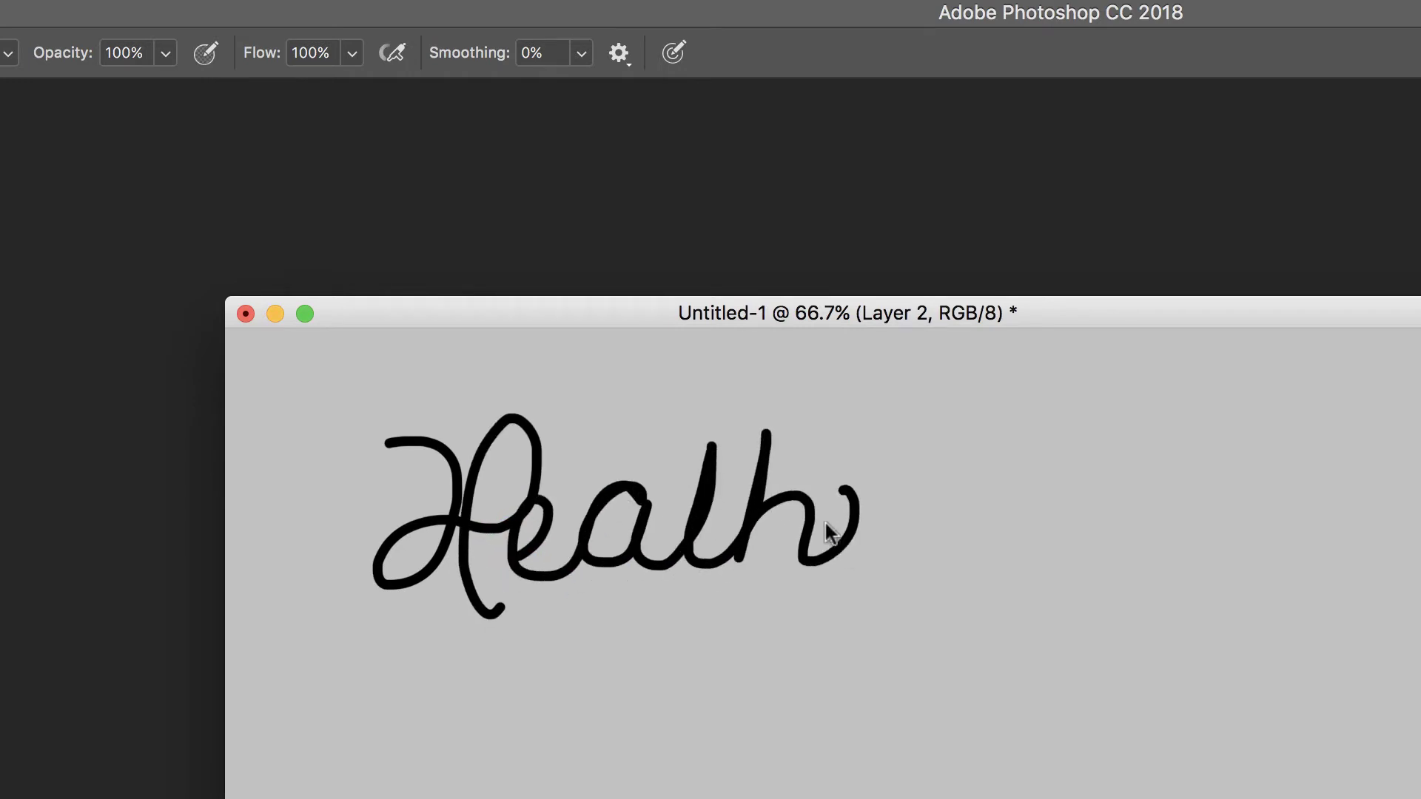
mouse_move(939, 554)
left_mouse_down()
mouse_move(827, 420)
mouse_move(682, 491)
left_mouse_up()
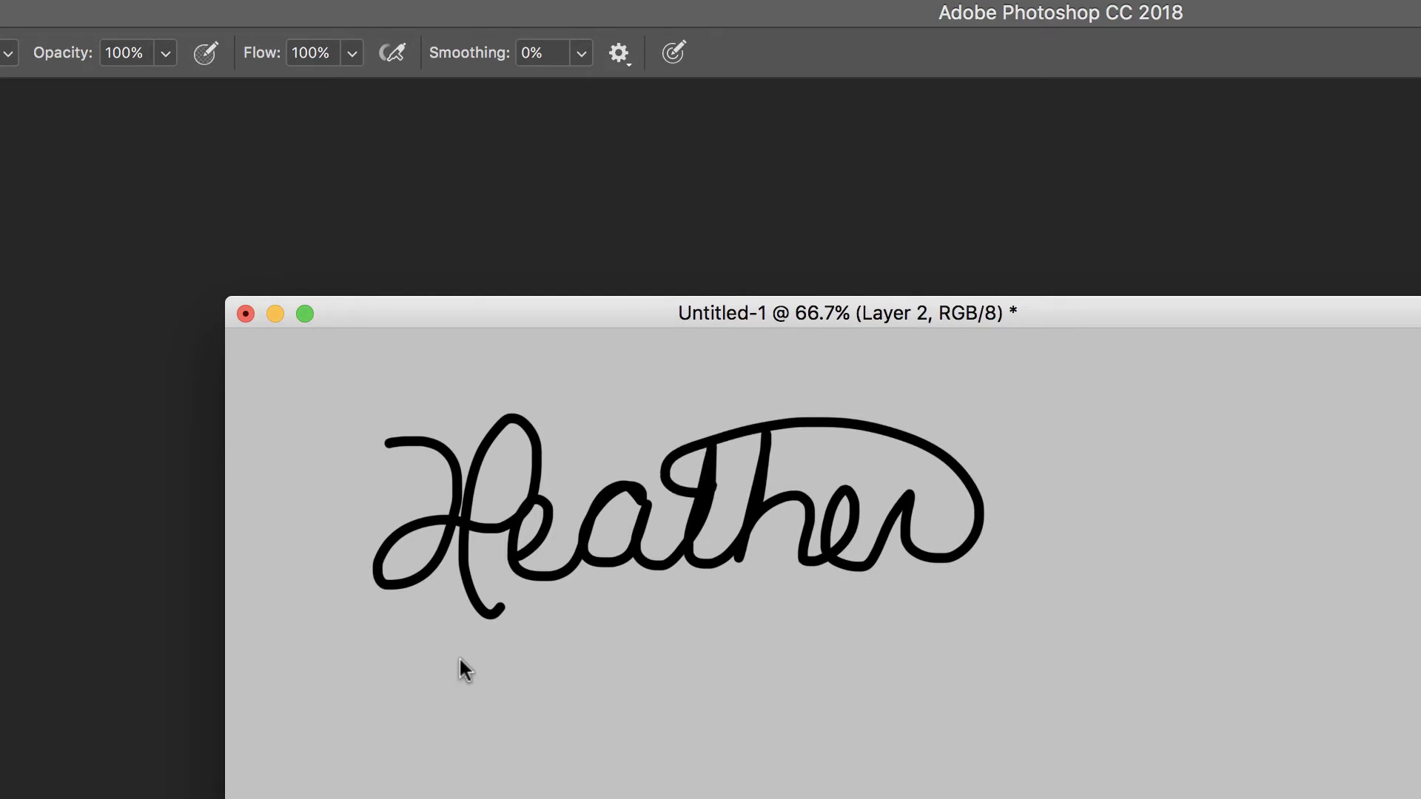
Step: Undo all strokes of the unsmoothed handwritten signature
key("alt+super+z")
key("alt+super+z")
key("alt+super+z")
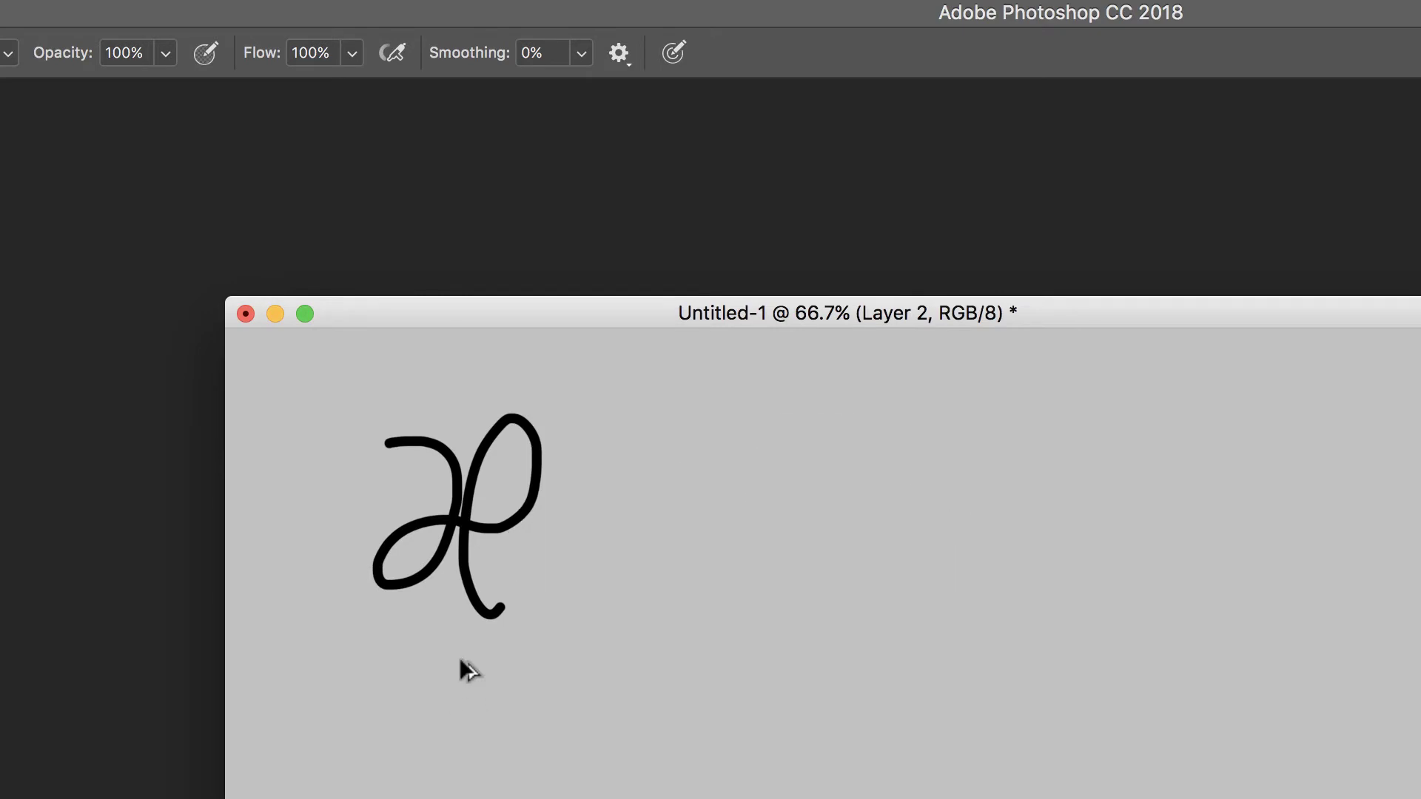
Step: Set the brush smoothing to 100% and review the smoothing options, leaving their settings as they are
left_click_drag(453, 54, 629, 57)
left_click(630, 57)
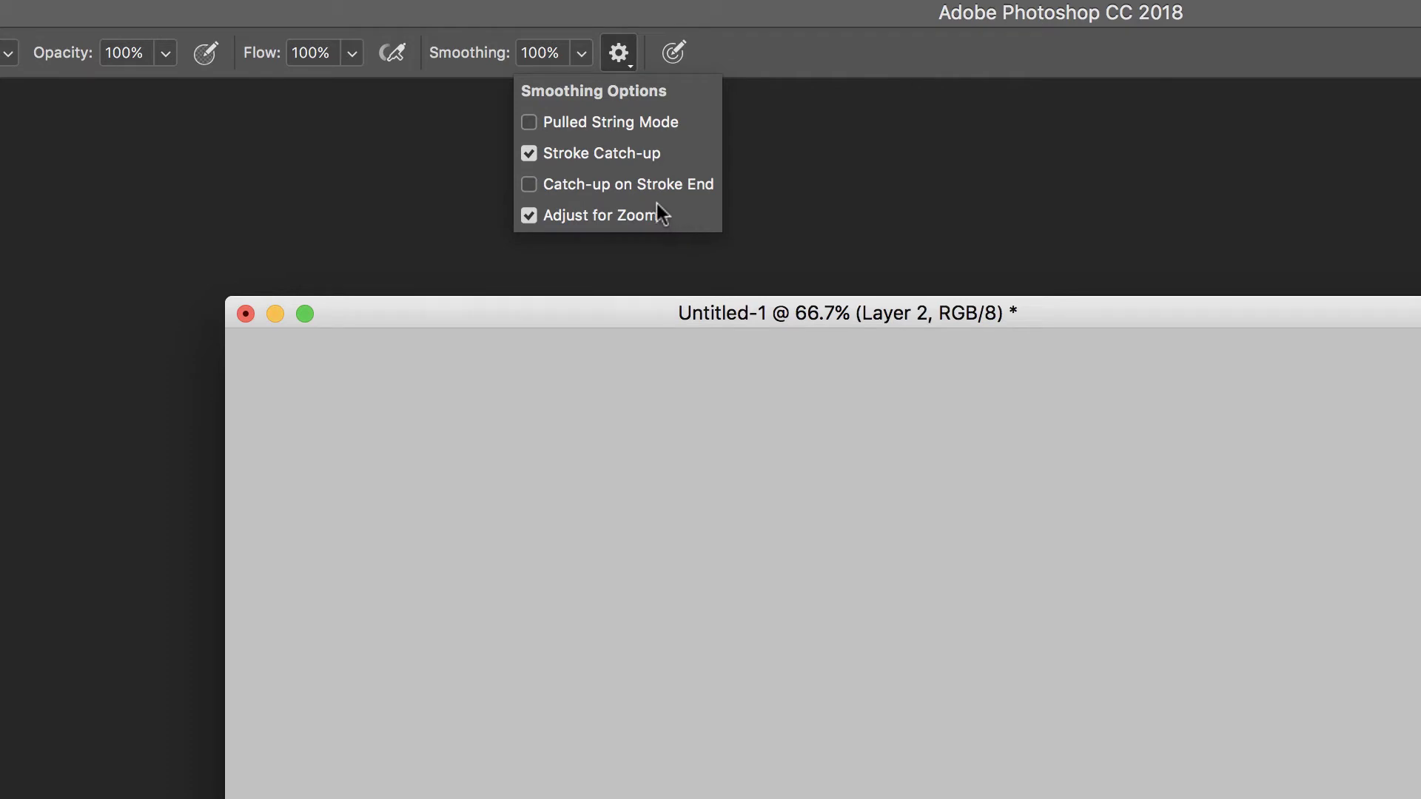
left_click(448, 471)
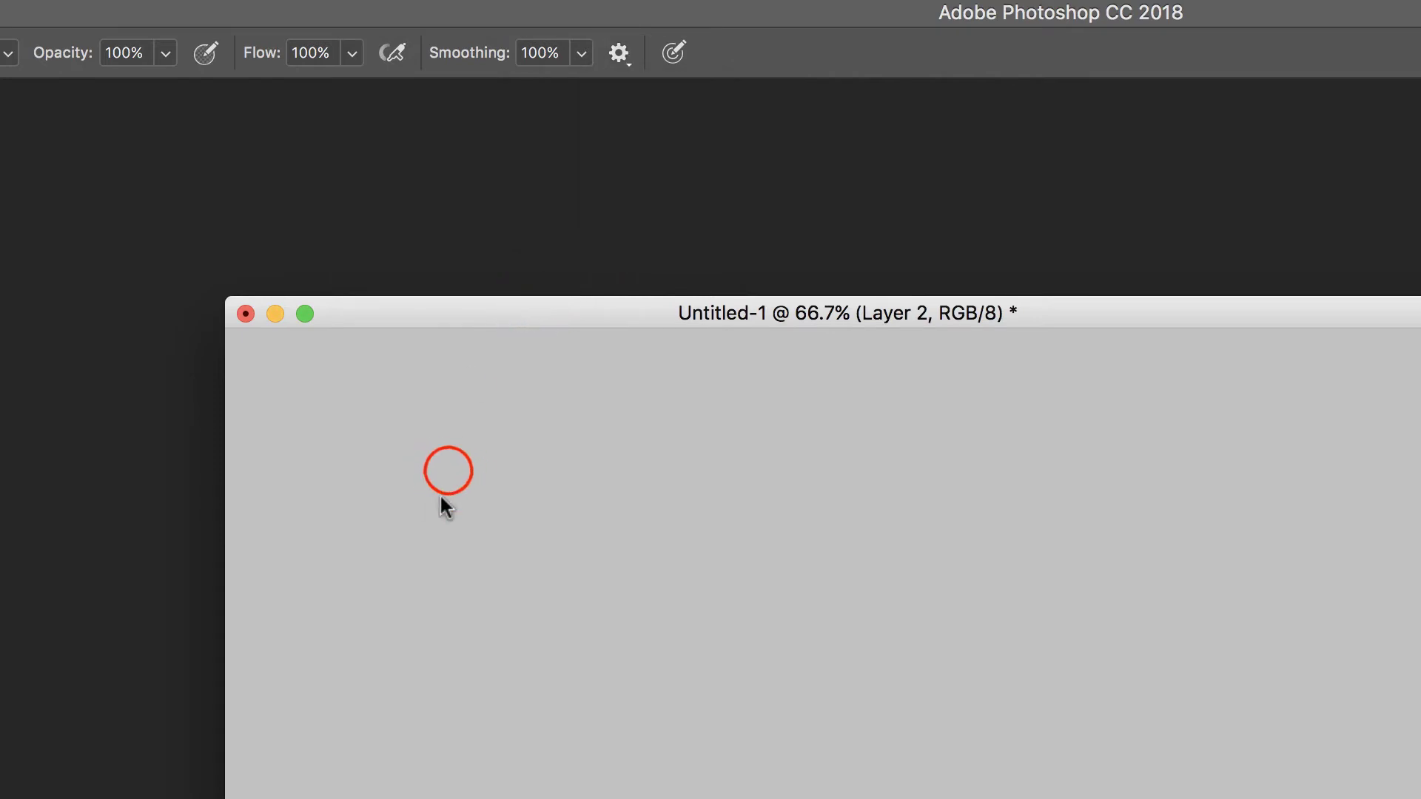
Step: Handwrite the signature in black on Layer 2 with a sweeping loop from the last letter back over the name
mouse_move(464, 461)
left_mouse_down()
mouse_move(516, 504)
mouse_move(444, 559)
left_mouse_up()
mouse_move(598, 471)
left_mouse_down()
mouse_move(542, 446)
mouse_move(542, 574)
left_mouse_up()
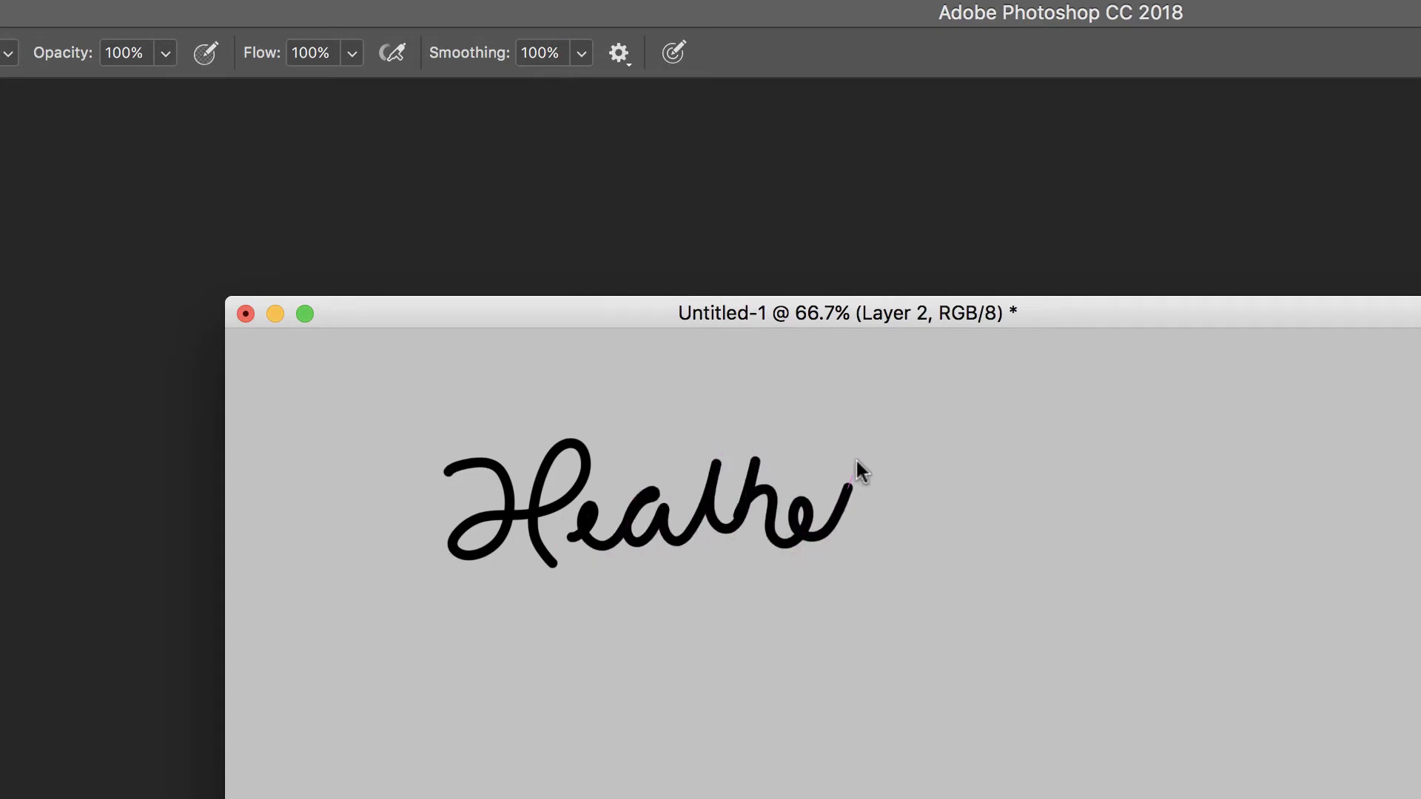
mouse_move(918, 473)
left_mouse_down()
mouse_move(635, 466)
mouse_move(796, 432)
left_mouse_up()
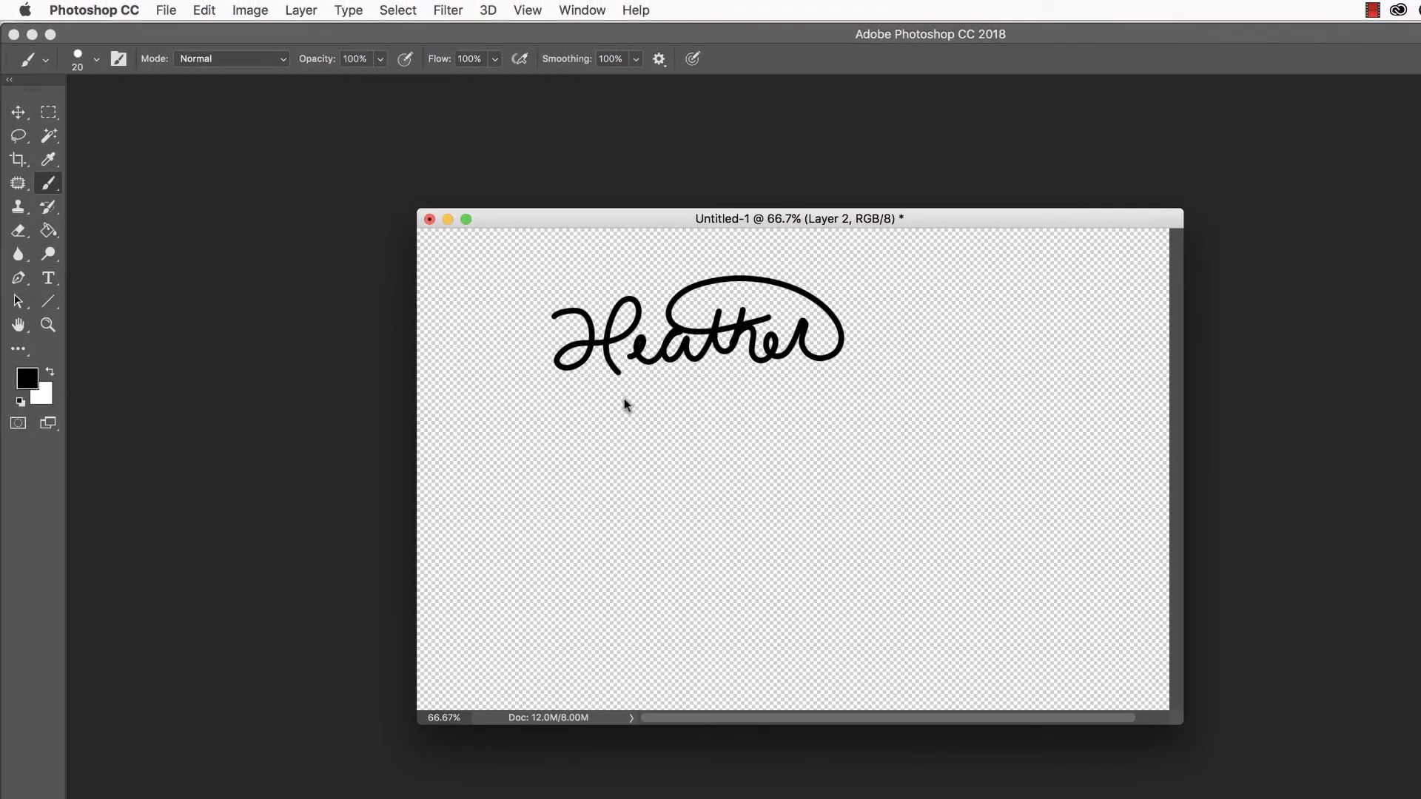
Step: Crop the canvas tightly around the handwritten signature
key("c")
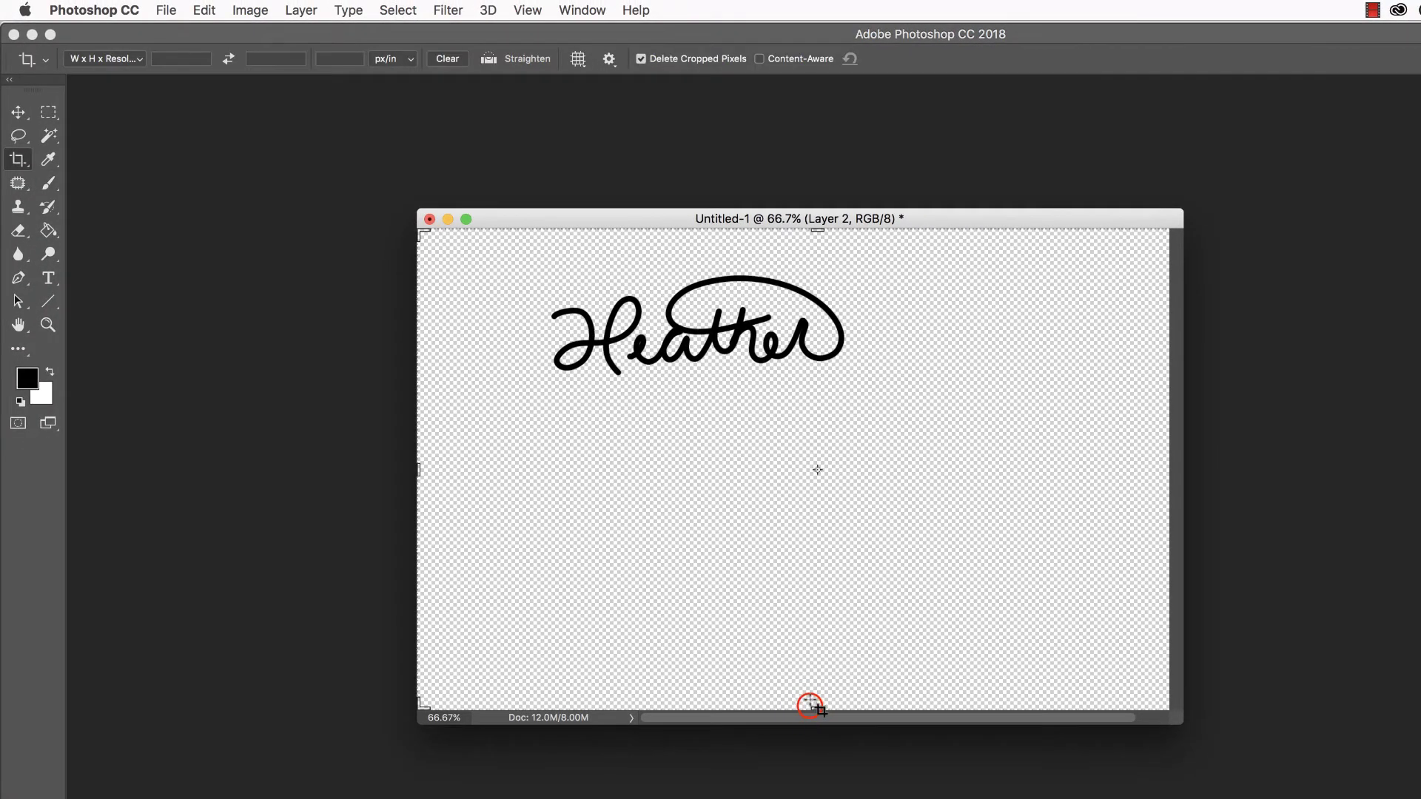
left_click_drag(812, 706, 819, 549)
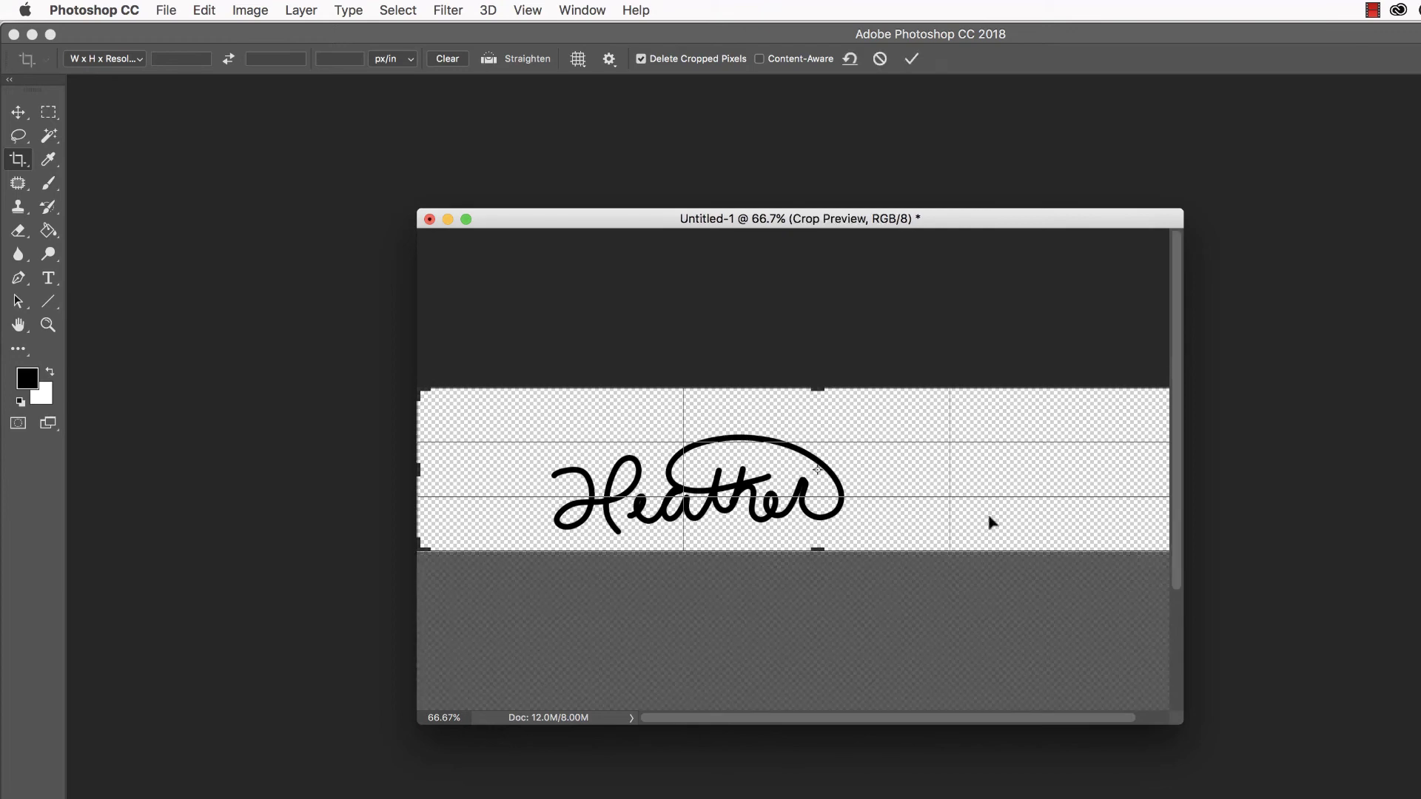
left_click_drag(1169, 470, 845, 470)
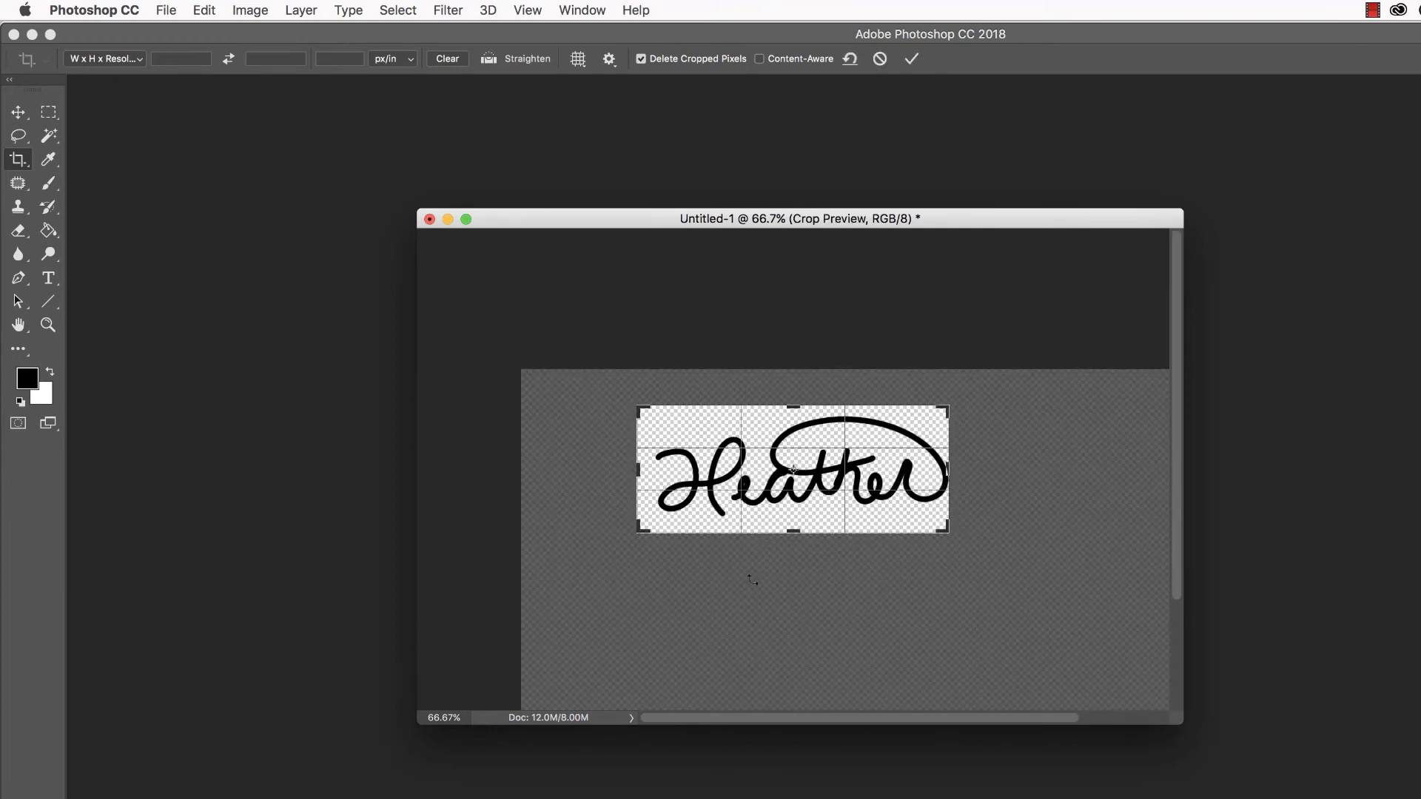
key("Return")
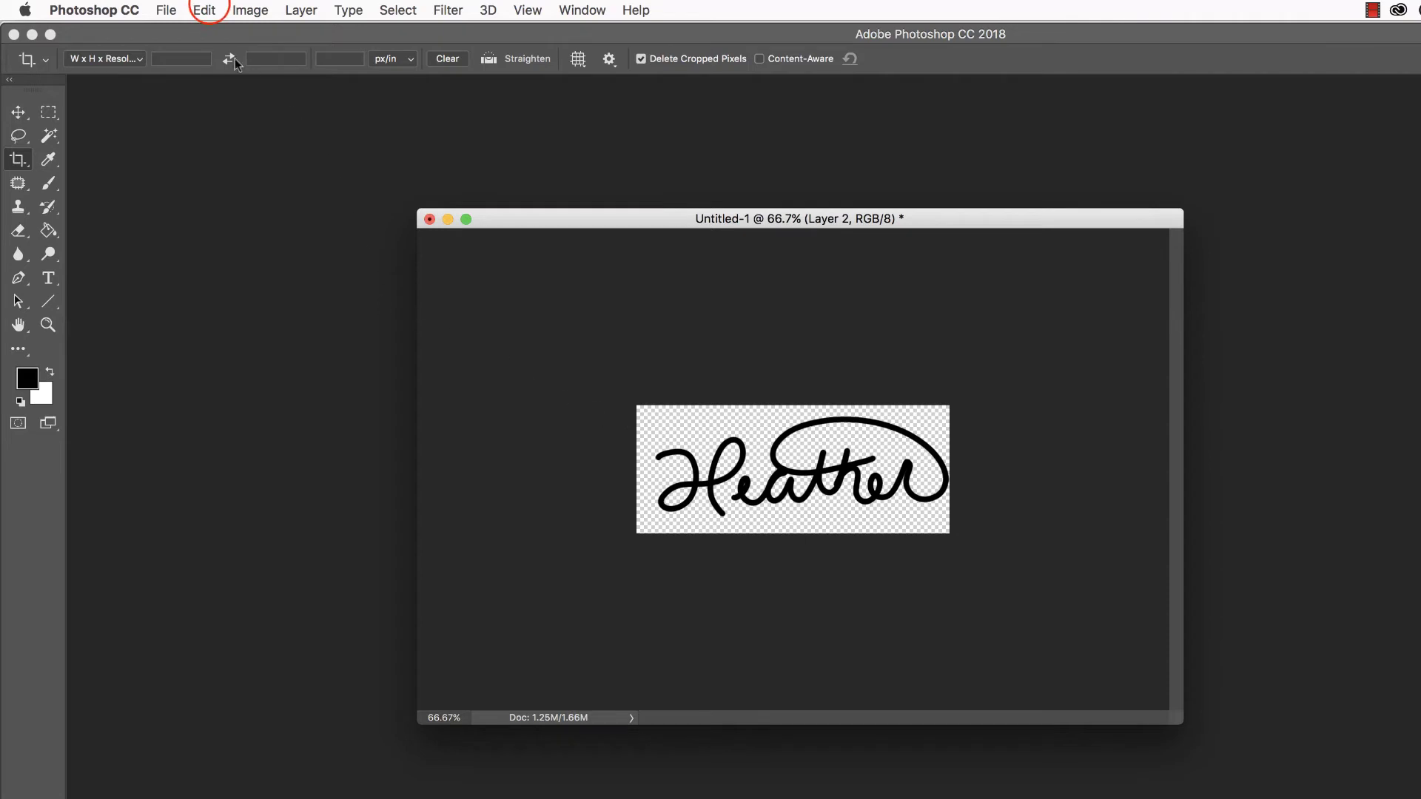
Step: Define the cropped handwriting as a brush preset named "Signature"
left_click(205, 9)
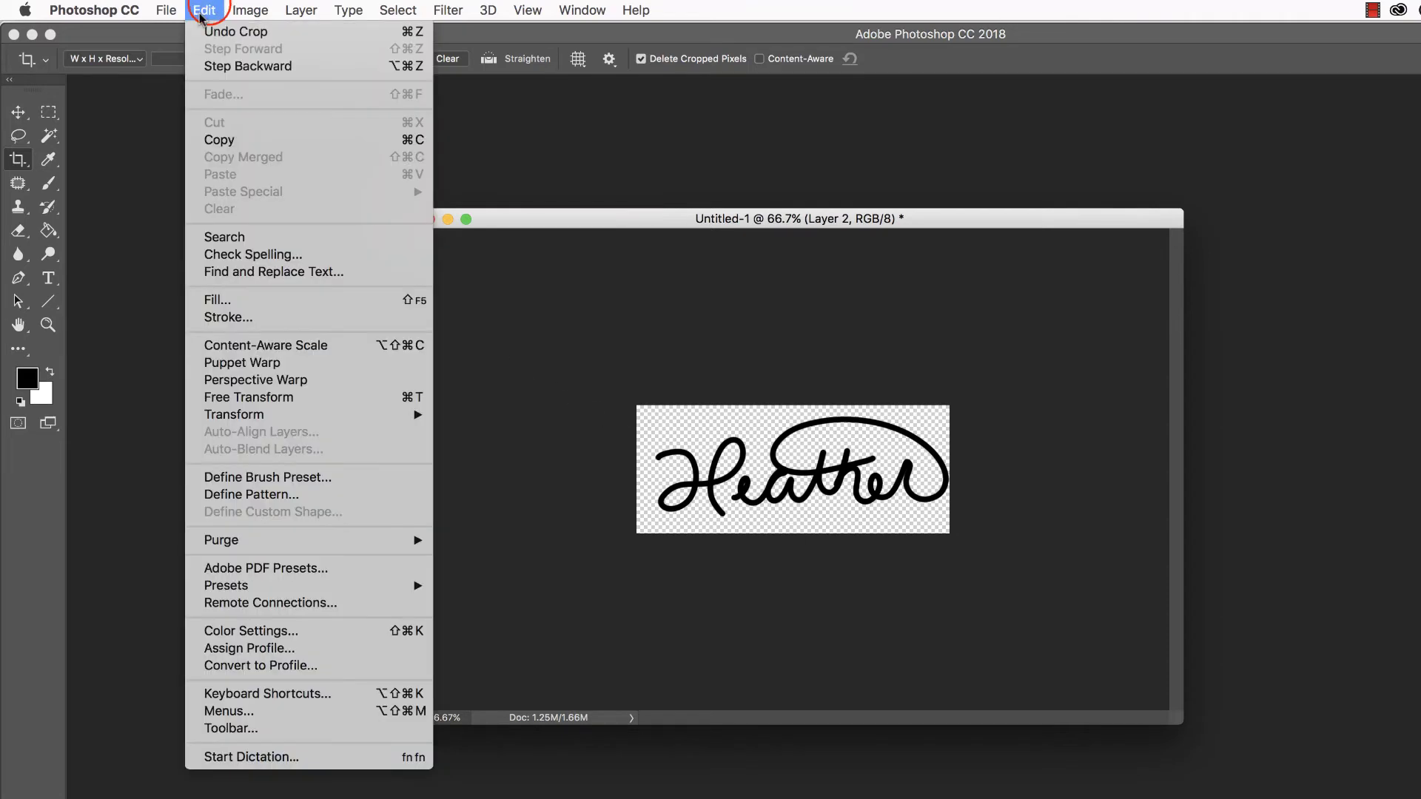
left_click(334, 479)
type("Signature")
left_click(1137, 499)
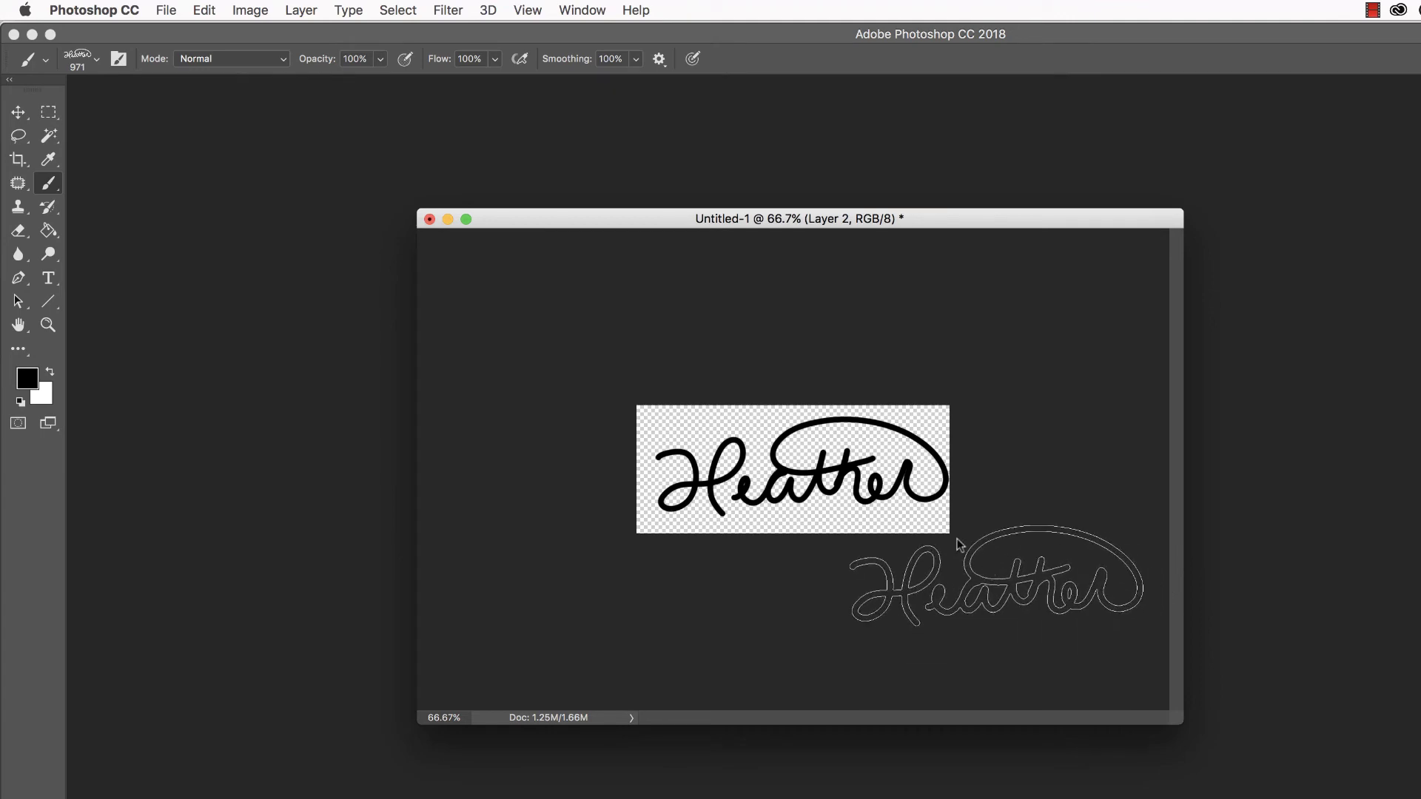
Step: Switch to the photo 011.jpg with the signature brush active and add a new empty layer above the Background
left_click(576, 7)
left_click(577, 8)
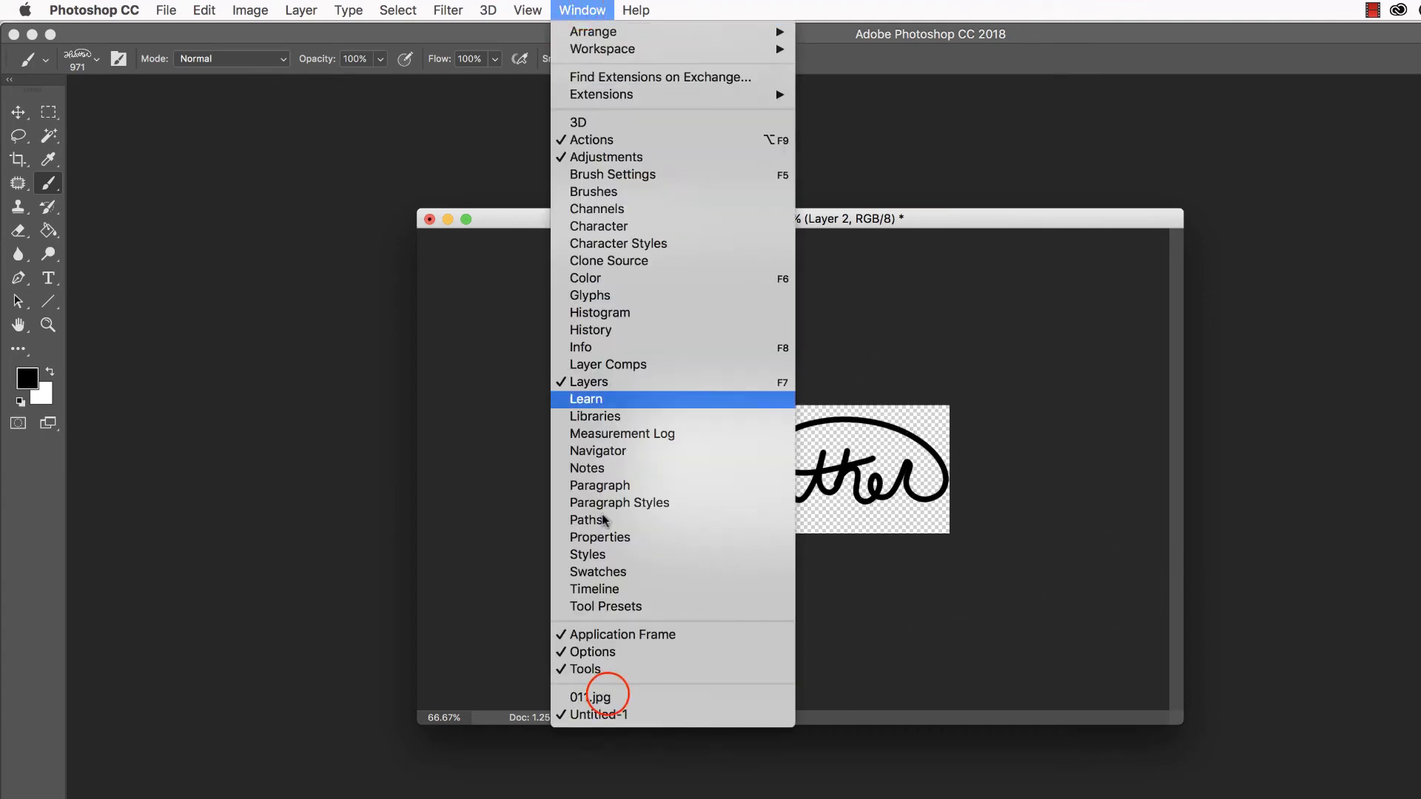
left_click(608, 697)
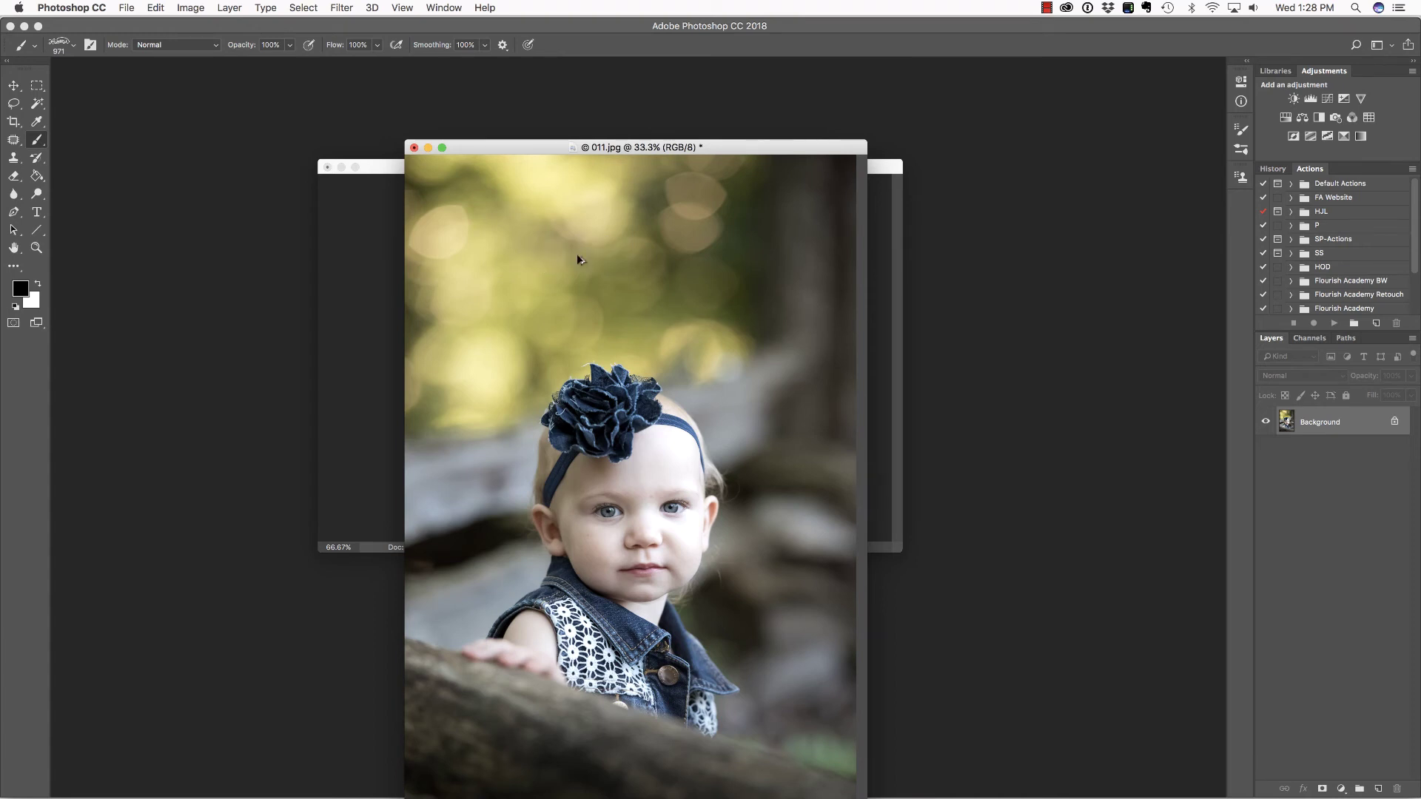
key("super+alt+shift+n")
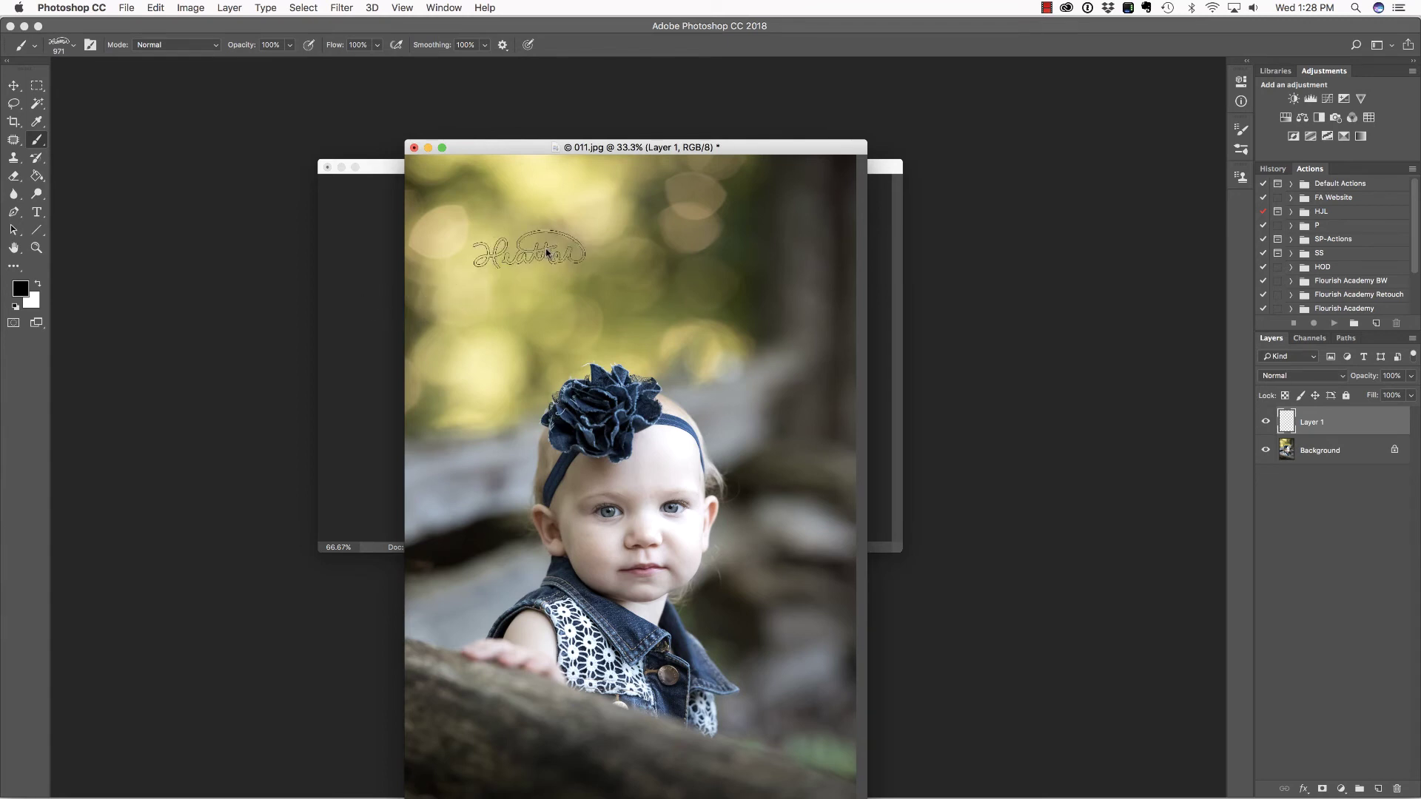
Step: Stamp the signature in black on the photo's upper background and lower the layer opacity to 39%
left_click(534, 226)
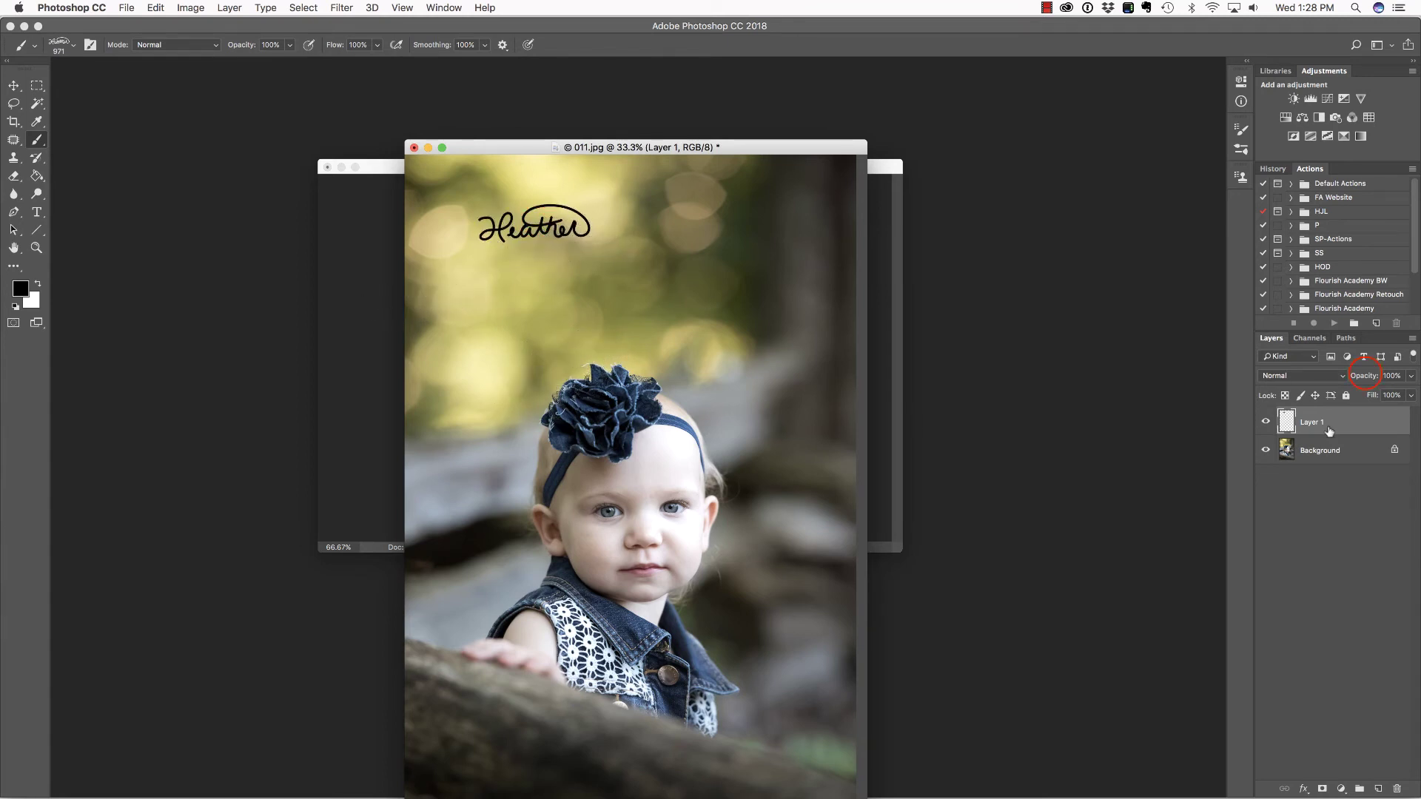
mouse_move(1365, 373)
left_mouse_down()
mouse_move(1338, 380)
mouse_move(1363, 383)
left_mouse_up()
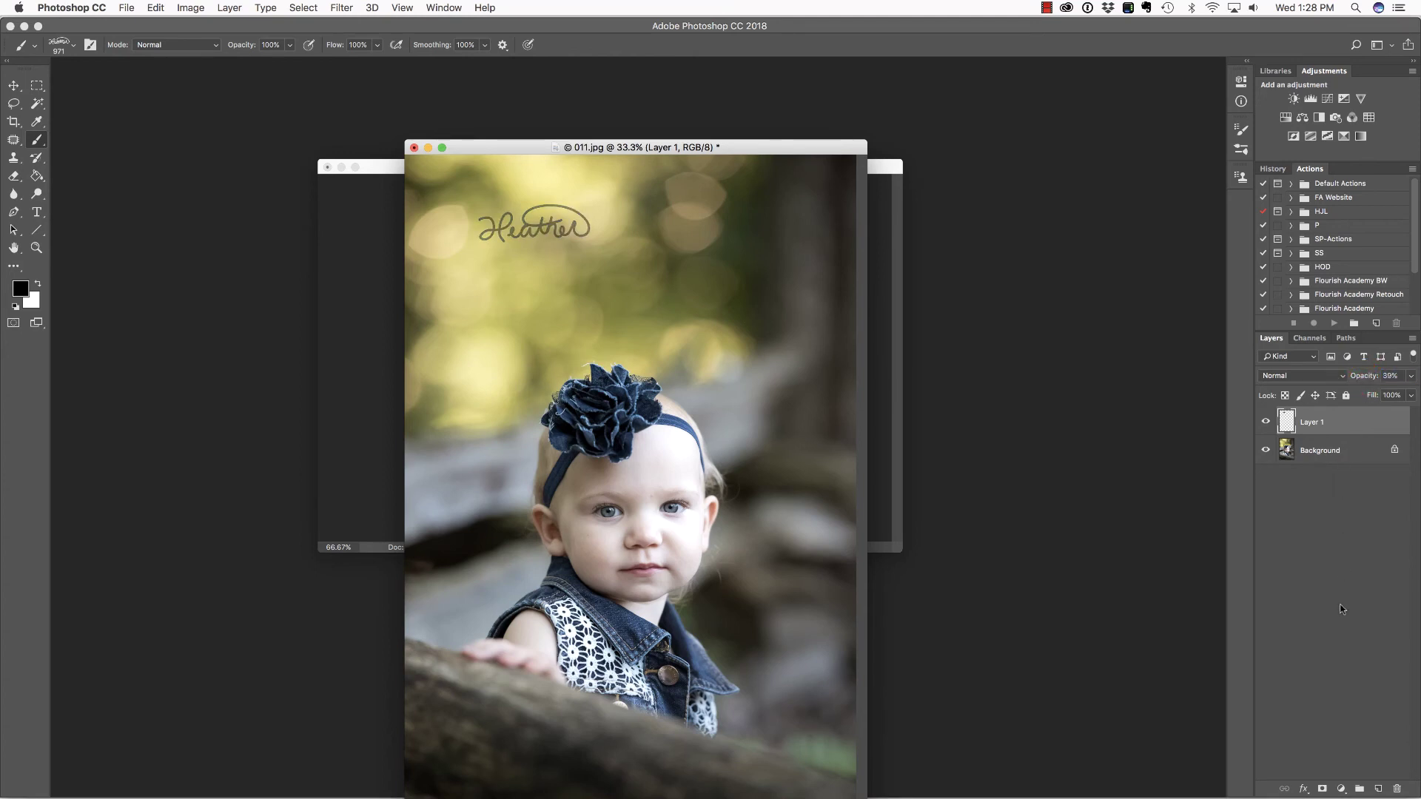
Step: Set the foreground color to red #b02323 and stamp the signature above the child's head, to the right of the black one
left_click(20, 289)
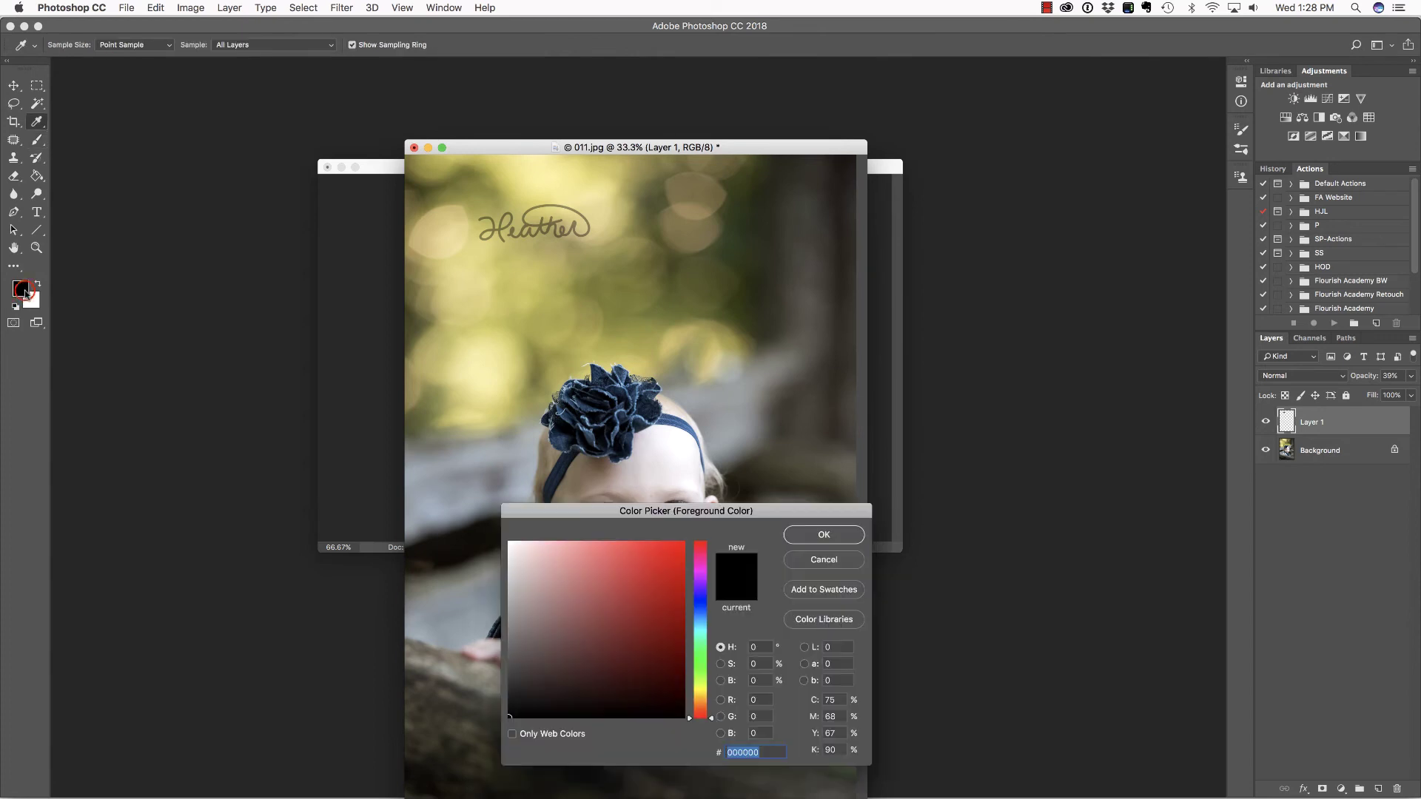
left_click(651, 595)
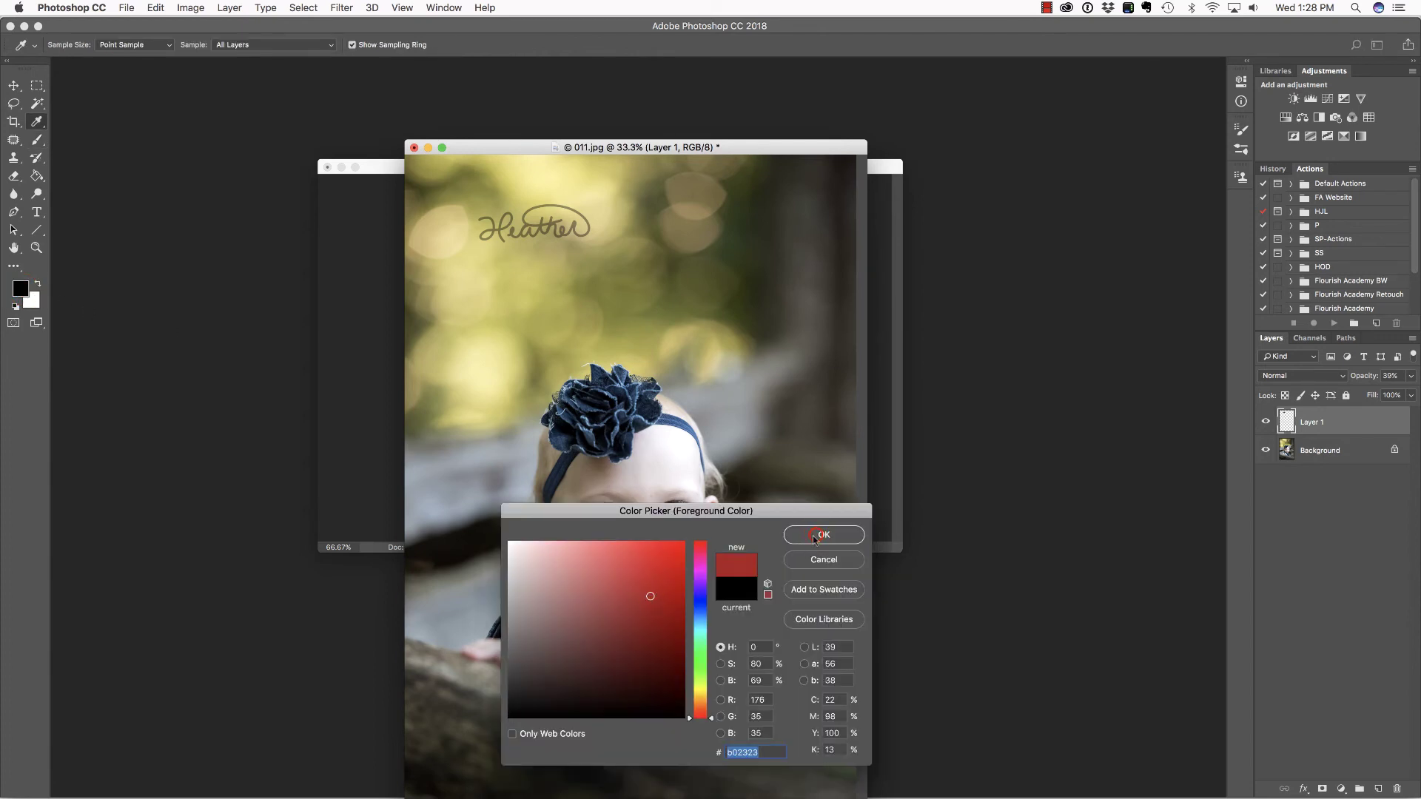
left_click(814, 536)
key("b")
left_click(658, 281)
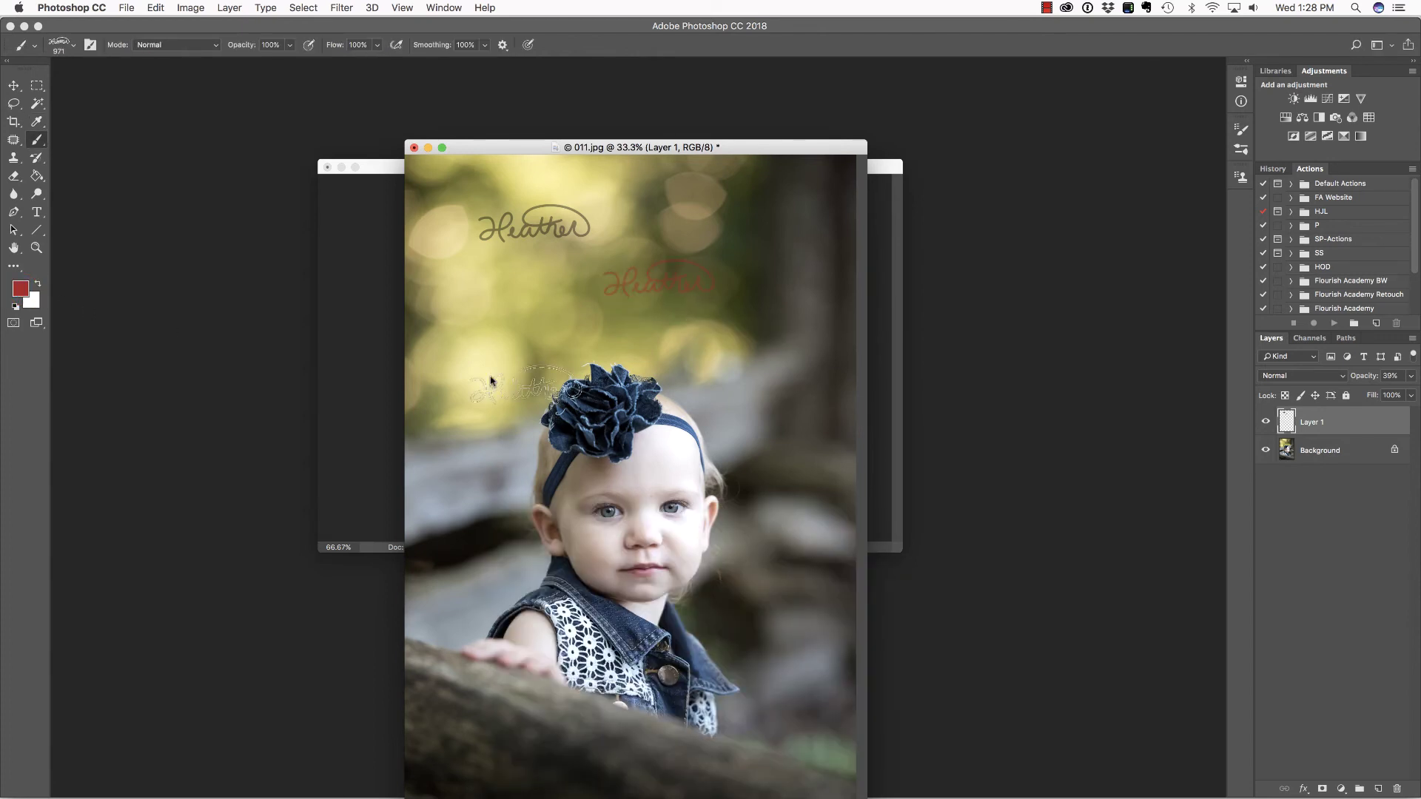
Step: Set the foreground color to dark blue #173859 sampled from the headband and stamp the signature on the yellow background below the black one
left_click(27, 288)
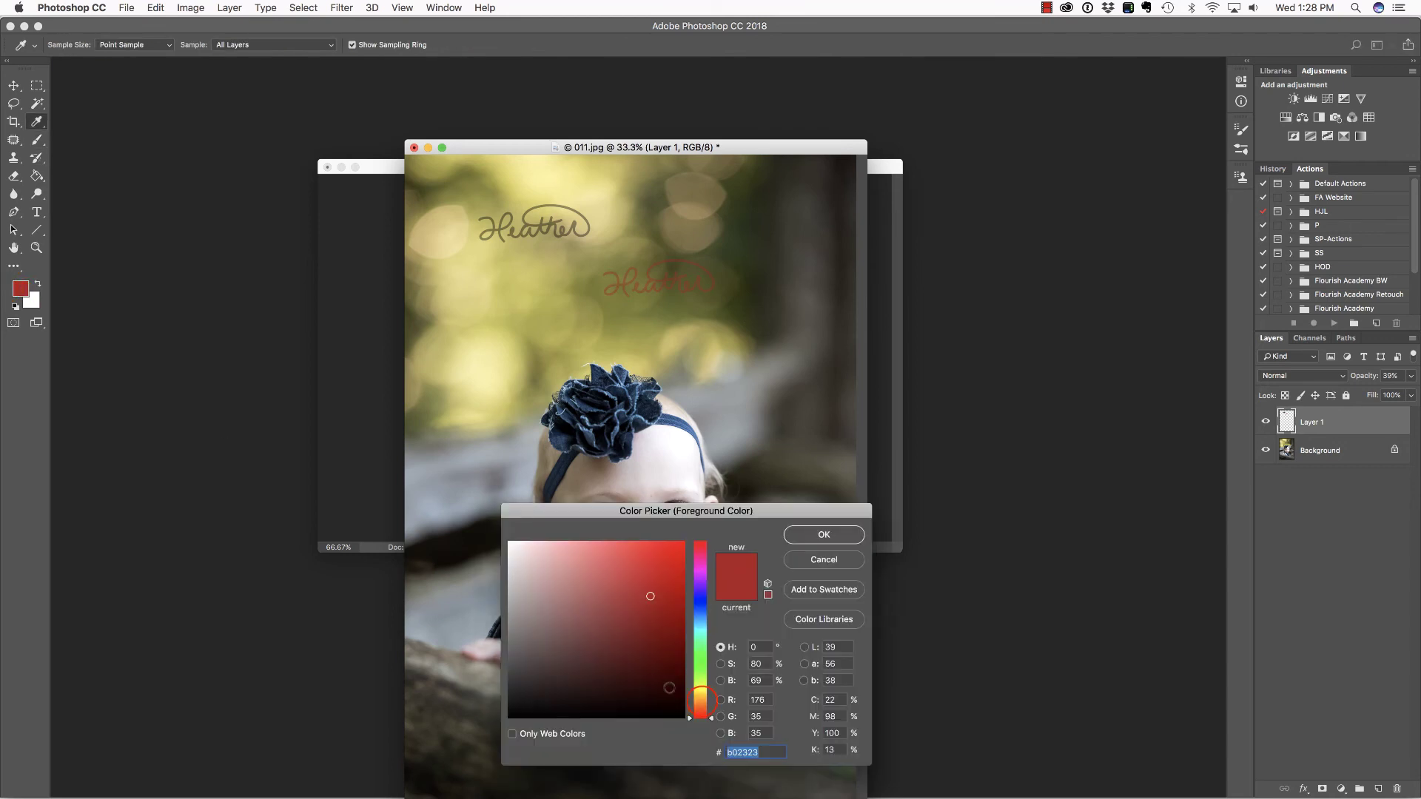
left_click(703, 689)
left_click(703, 695)
left_click(652, 594)
left_click(702, 677)
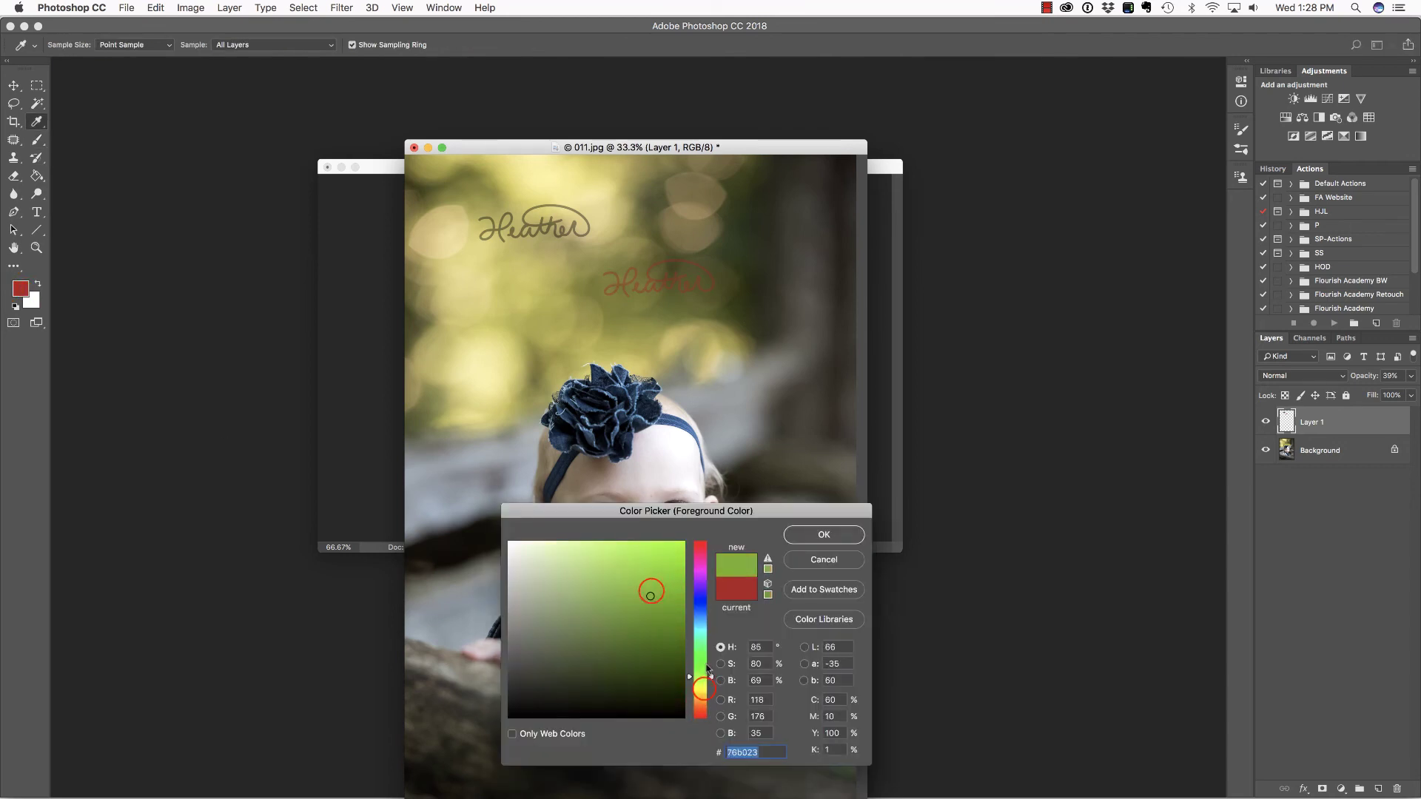
left_click(702, 666)
left_click(652, 593)
left_click(702, 624)
left_click(669, 623)
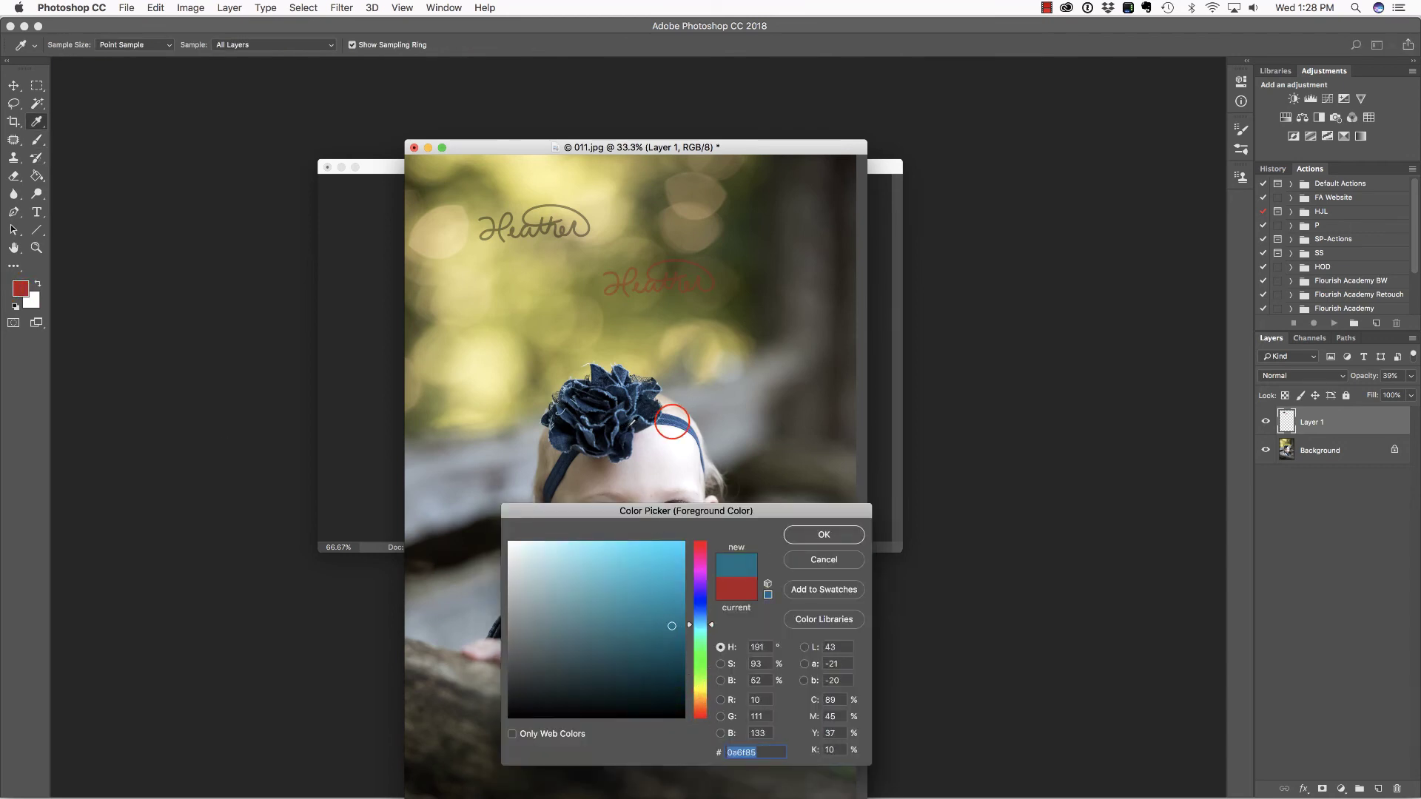
left_click(671, 421)
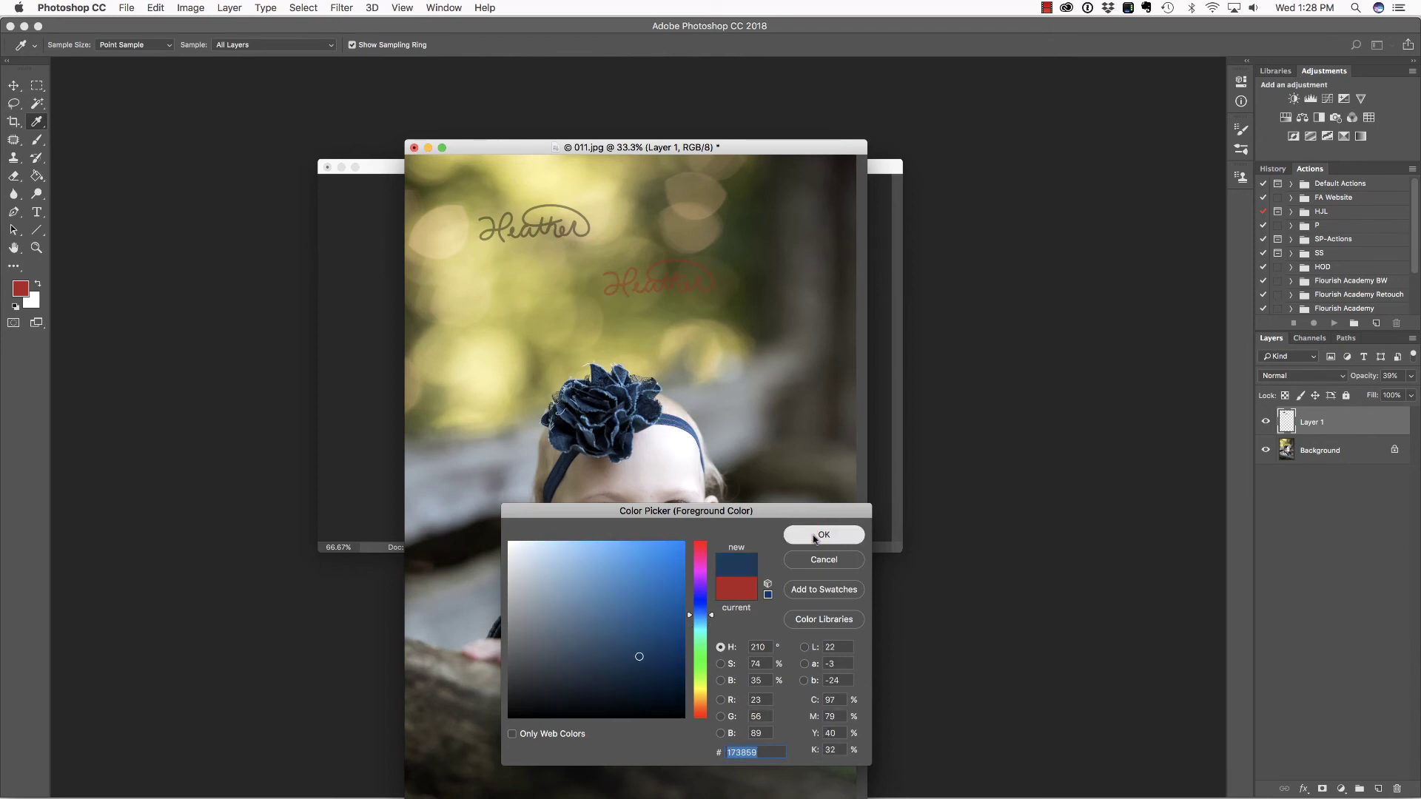
left_click(823, 534)
key("b")
left_click(495, 328)
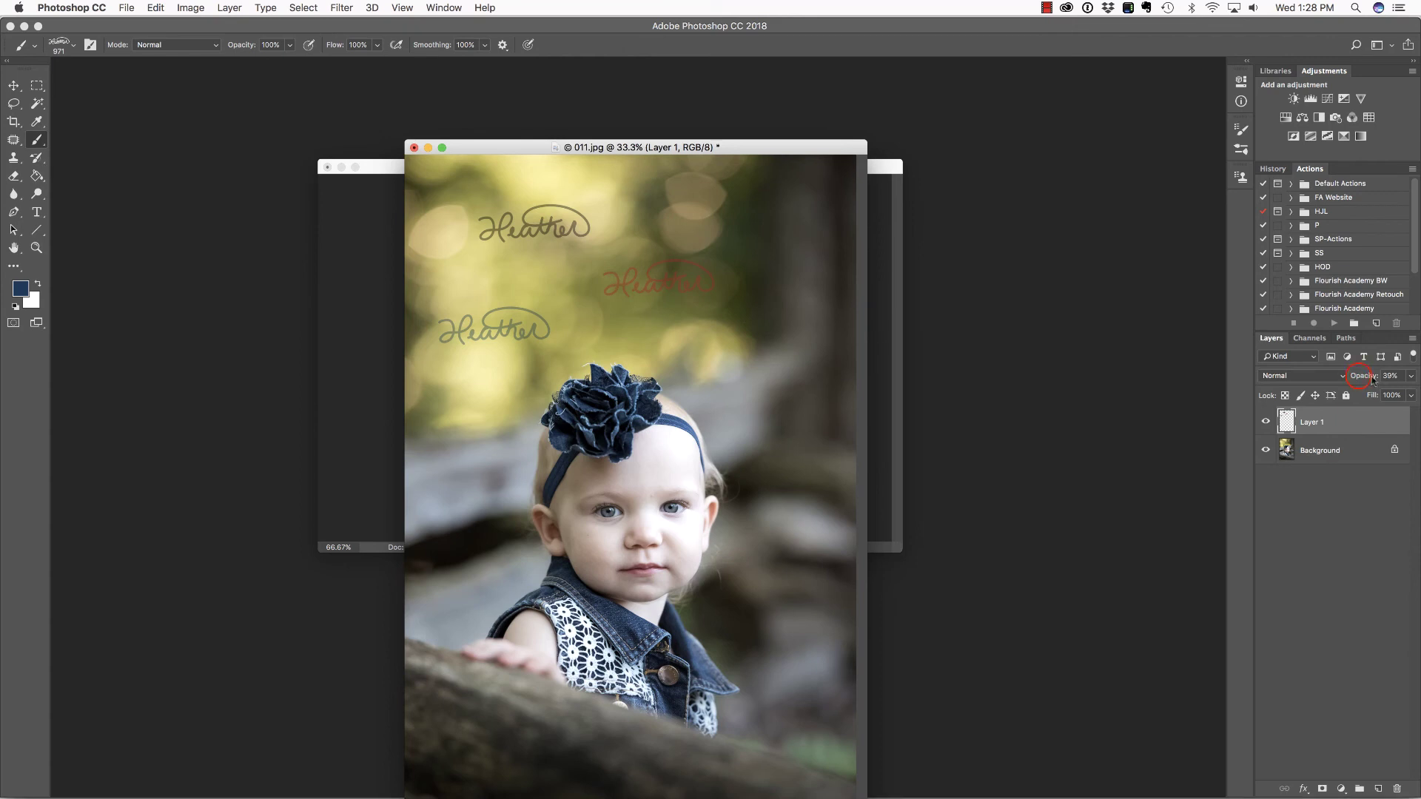
Step: Set the signature layer's opacity to 100% and move the photo window up so the lower edge of the image shows
left_click_drag(1360, 381, 1359, 415)
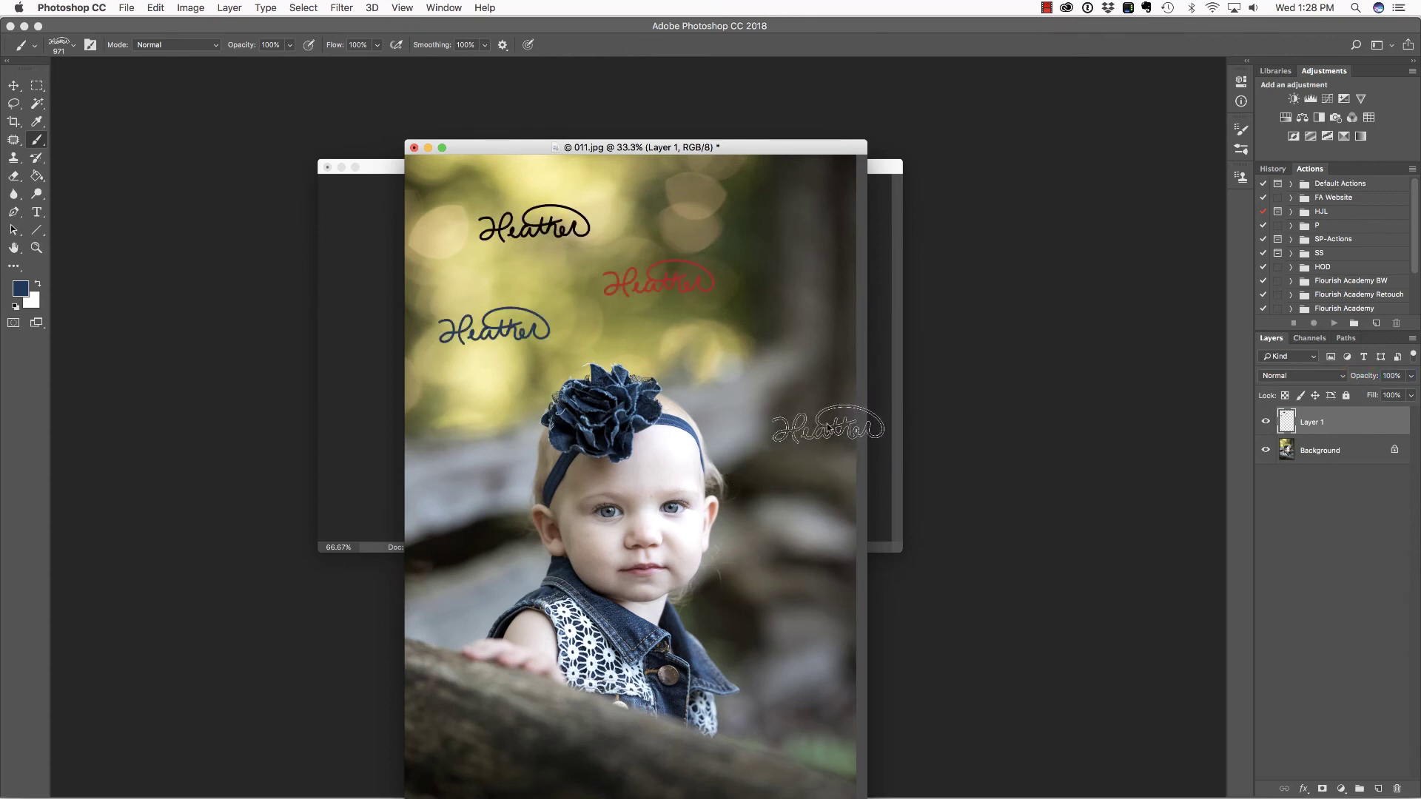
left_click(775, 151)
left_click_drag(775, 152, 781, 89)
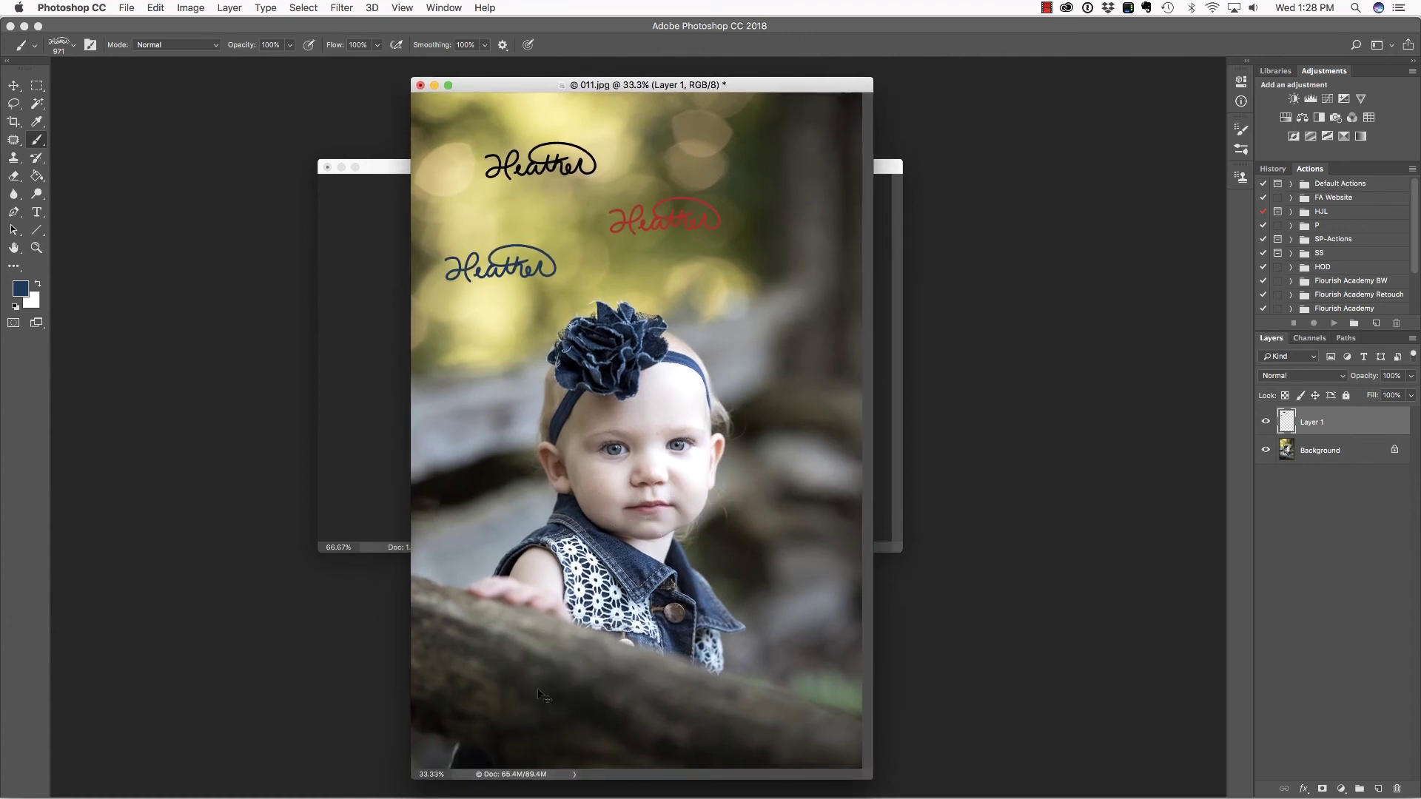
Step: Undo the black, red and blue signature stamps on the photo
key("super+alt+z")
key("super+alt+z")
key("super+alt+z")
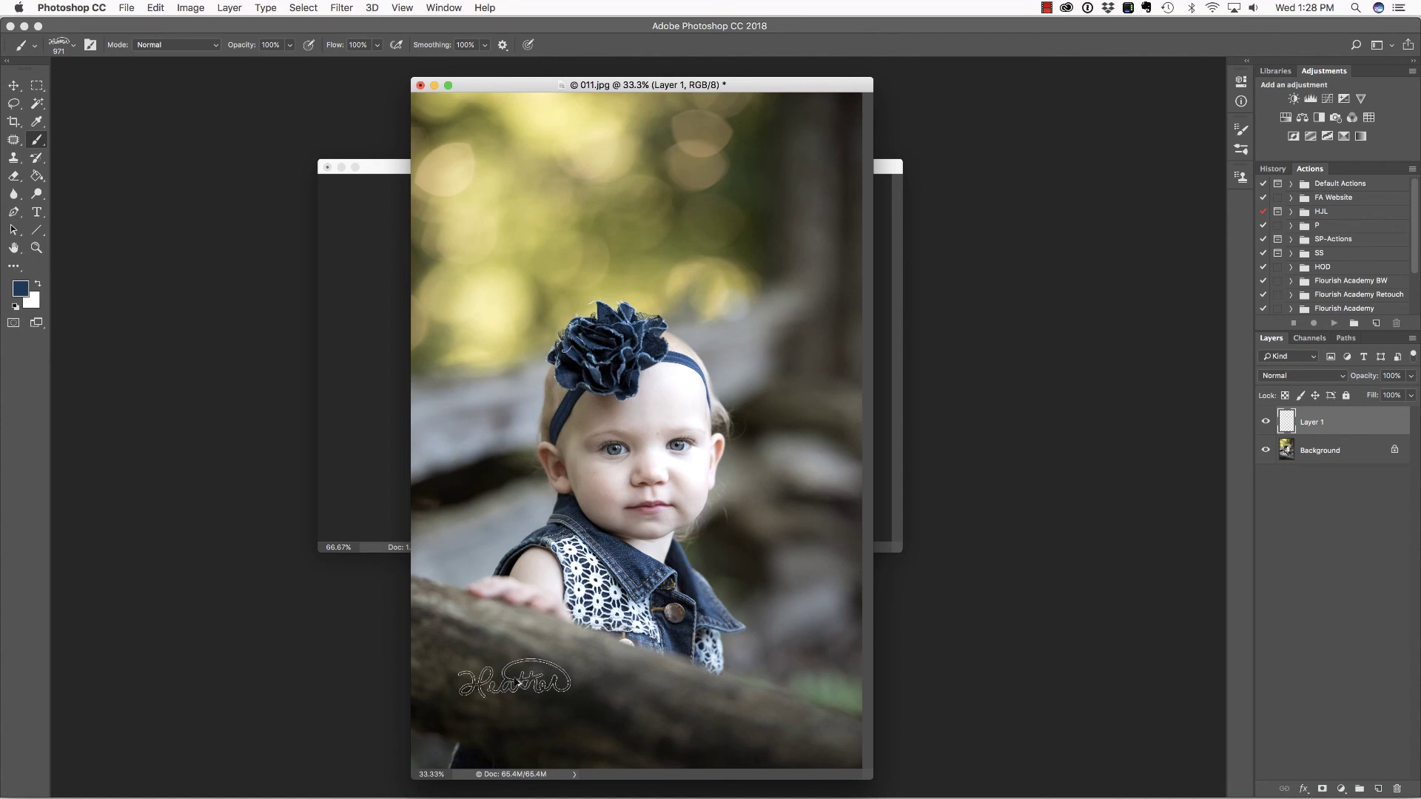
Step: Stamp the dark blue signature on the log at the photo's lower left and rotate it clockwise to follow the log's slope
left_click(521, 693)
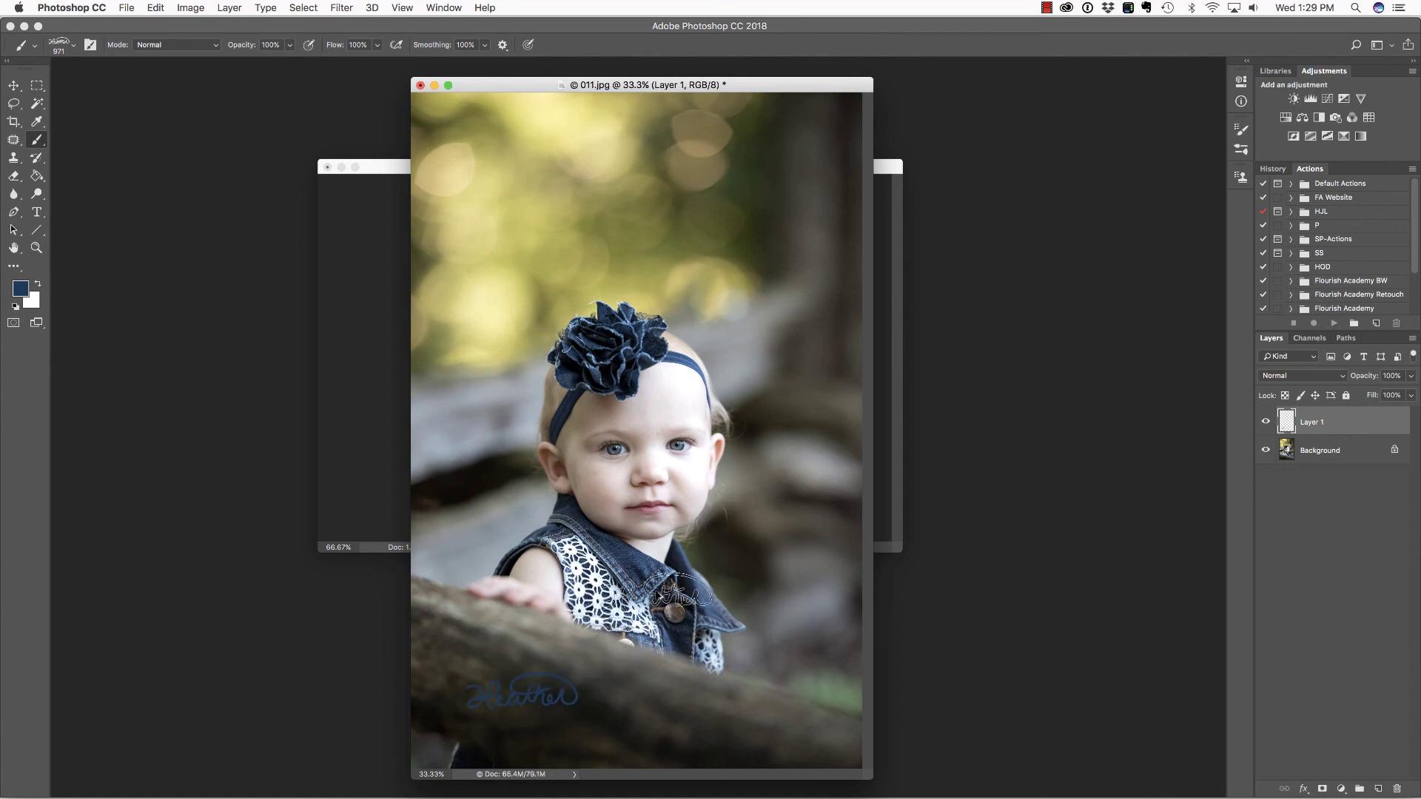
key("super+t")
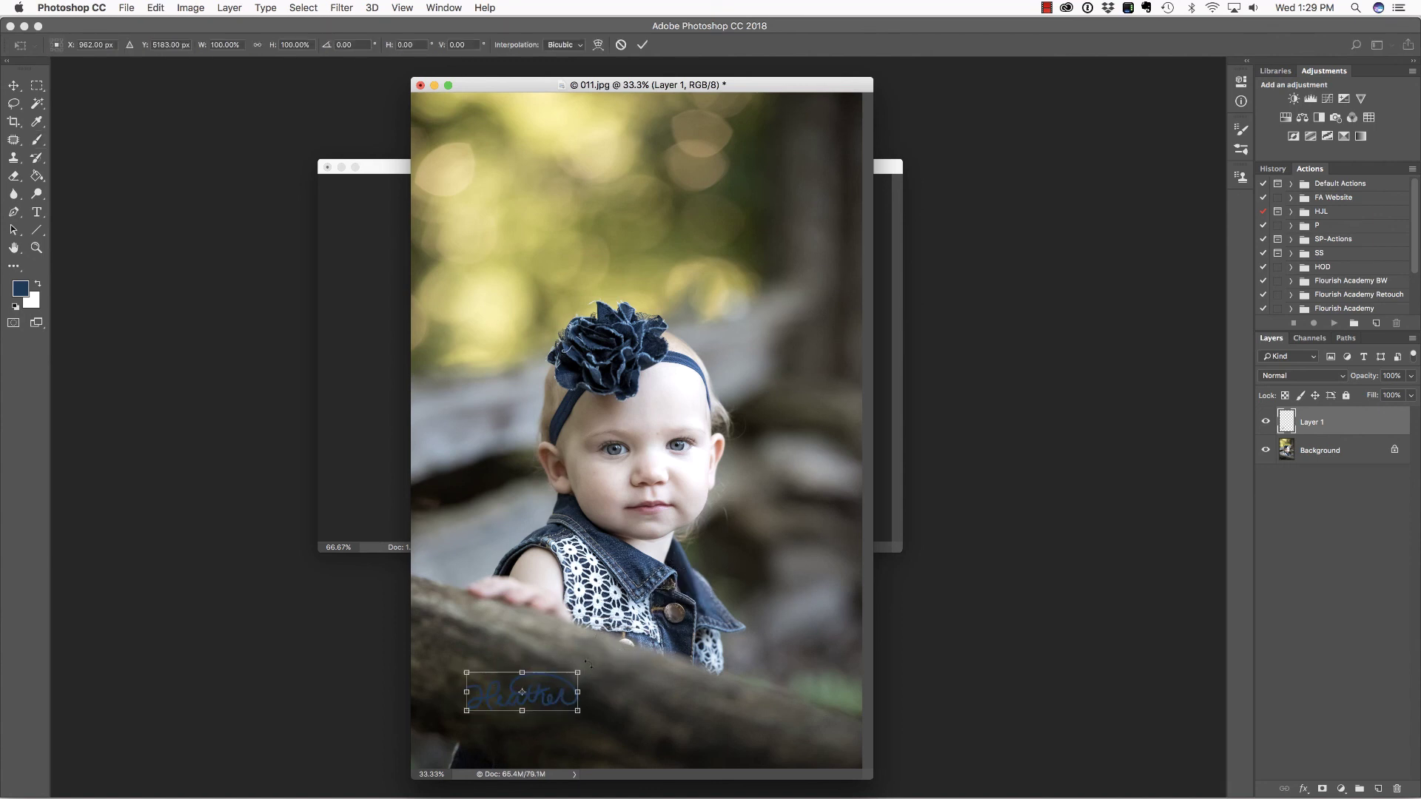
left_click_drag(590, 659, 567, 693)
key("Return")
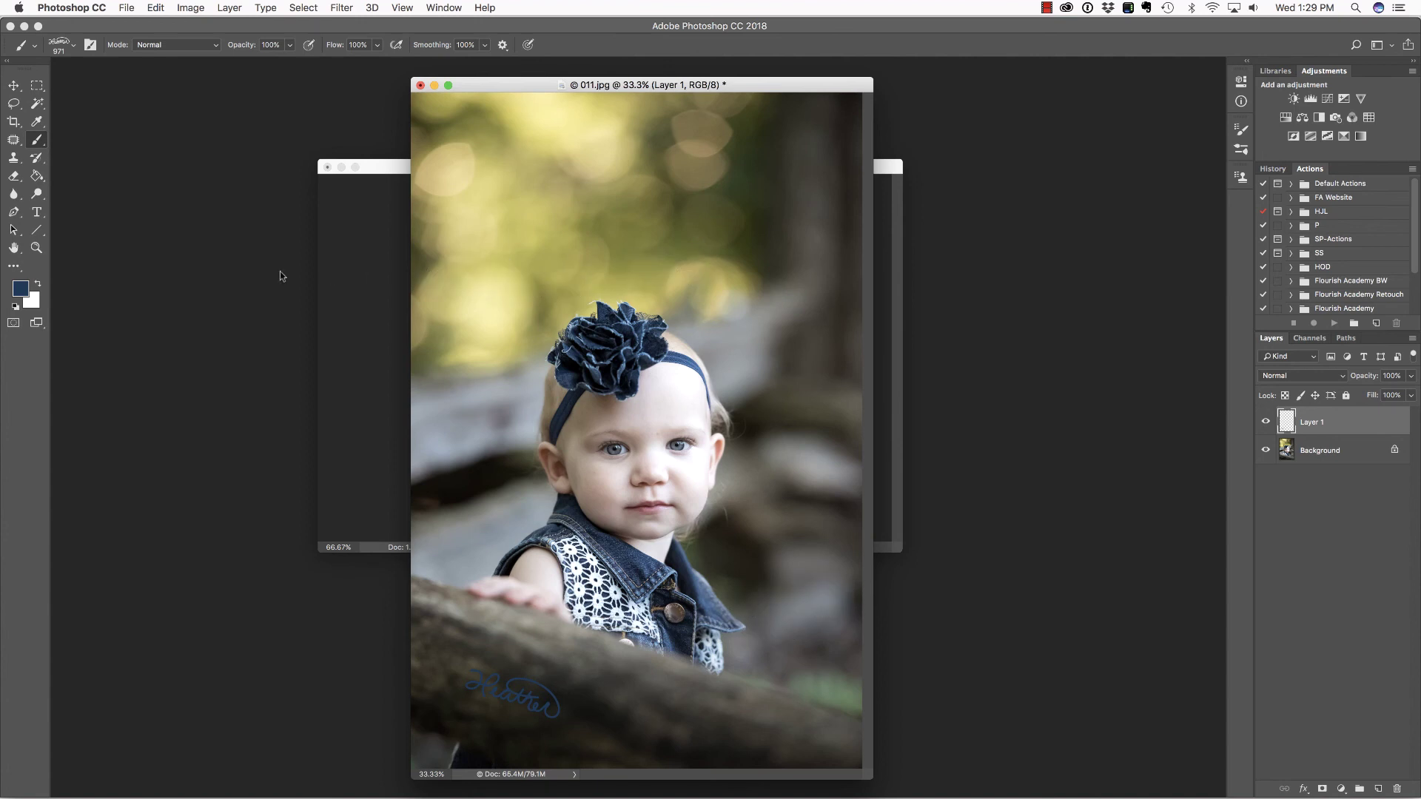
Step: Set the foreground color to a light gray sampled from the blurred background beside the child's head
left_click(20, 289)
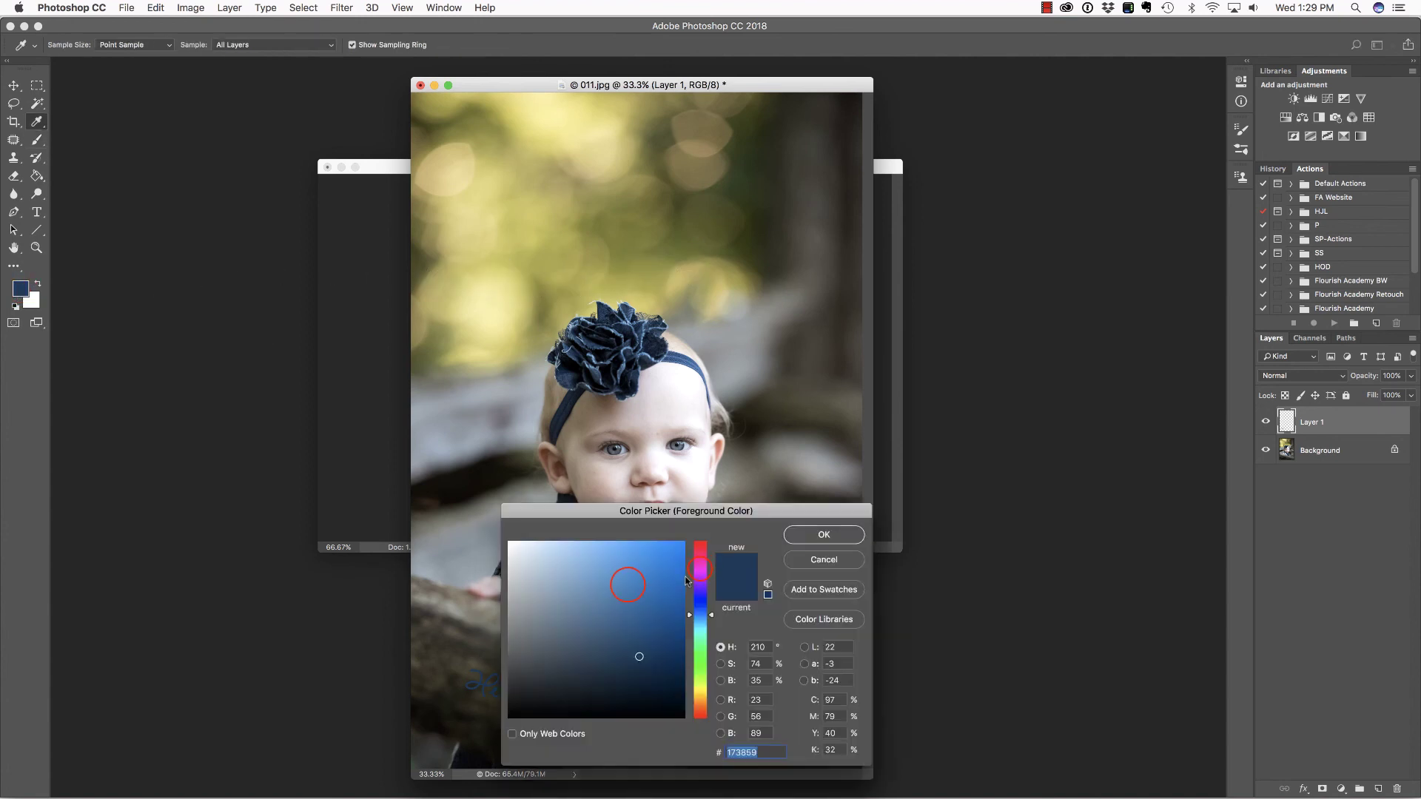
left_click(745, 343)
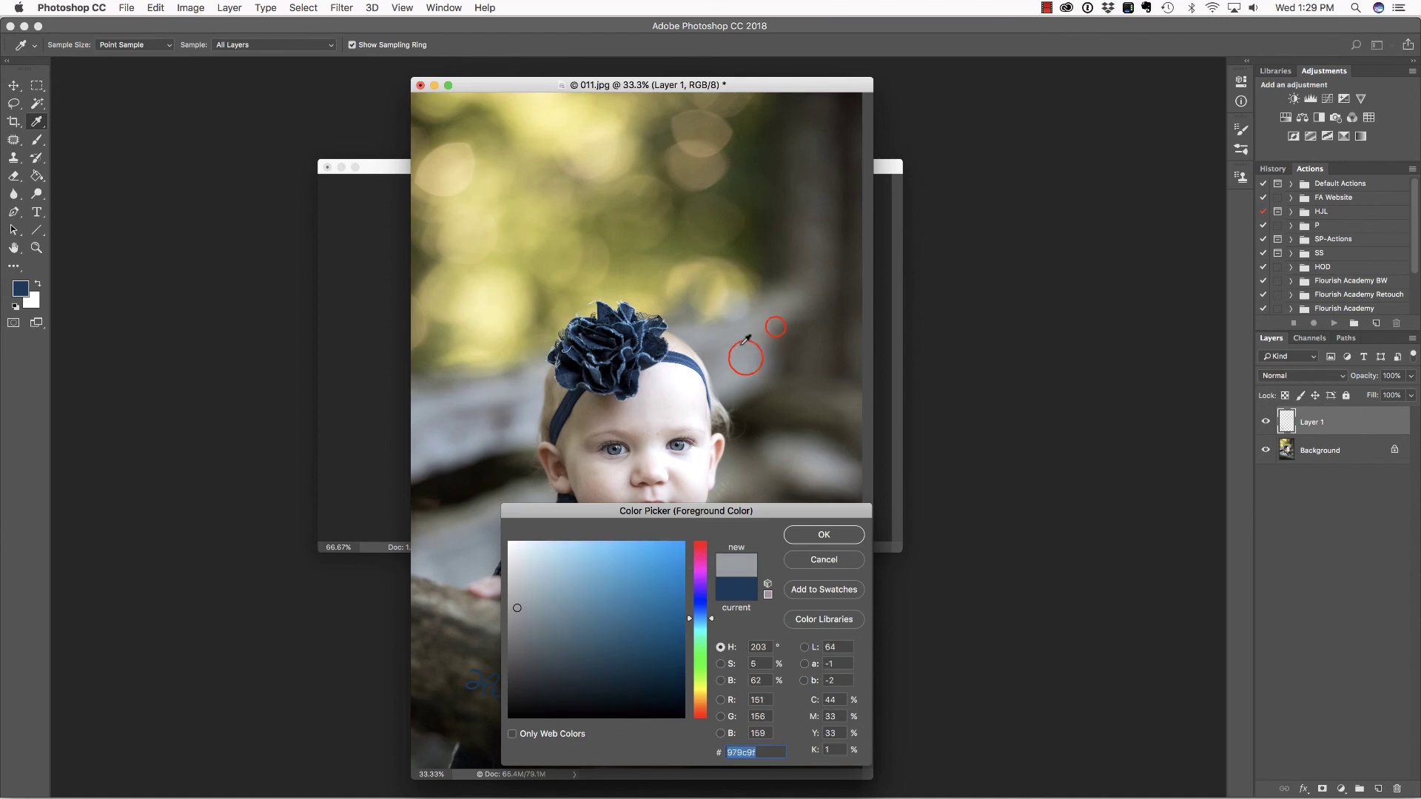
key("Return")
key("b")
Step: Stamp the gray signature six times, three on the background at the photo's right side and three along the log
left_click(788, 329)
left_click(767, 208)
left_click(774, 551)
left_click(627, 687)
left_click(514, 644)
left_click(721, 722)
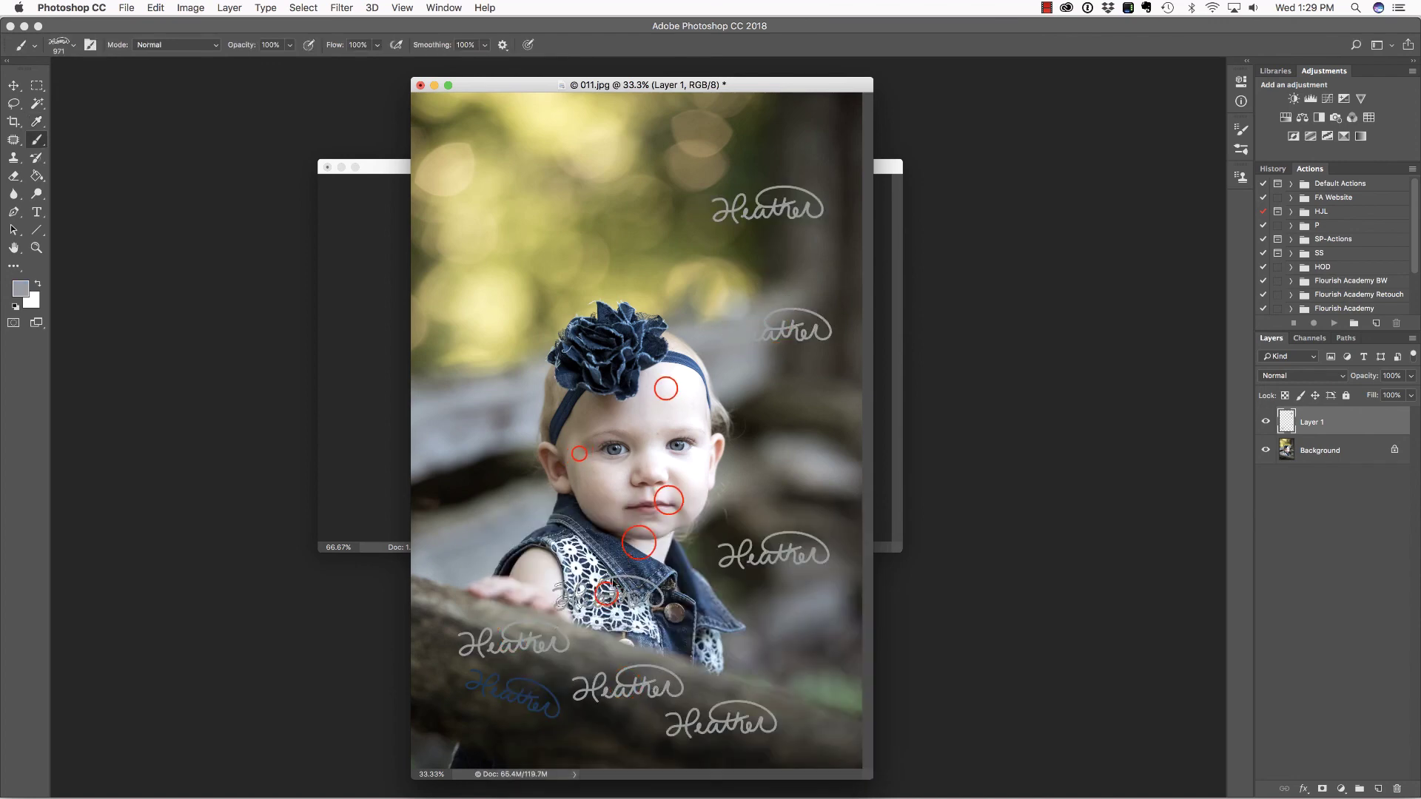